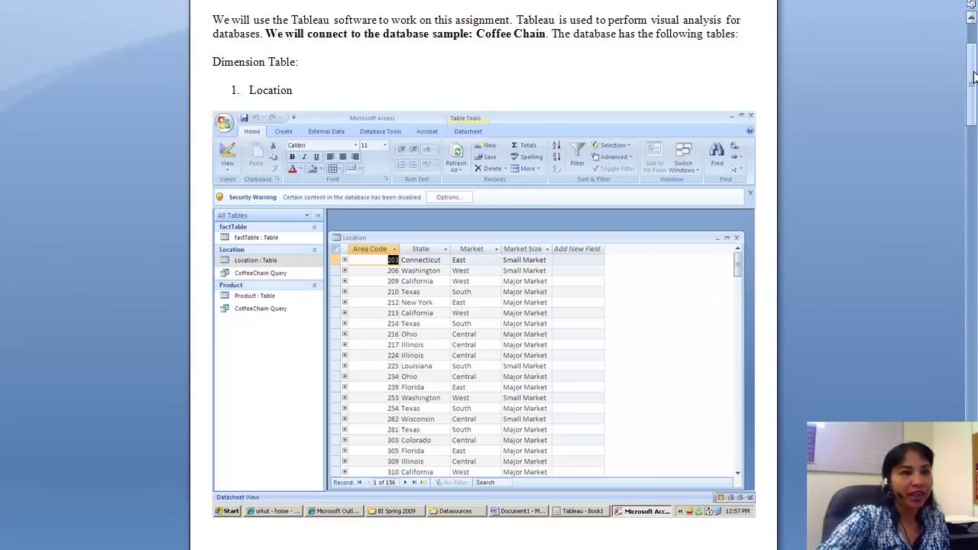
- Scroll the Word document past the Product and fact table screenshots to the Things to do questions
left_click_drag(973, 74, 973, 162)
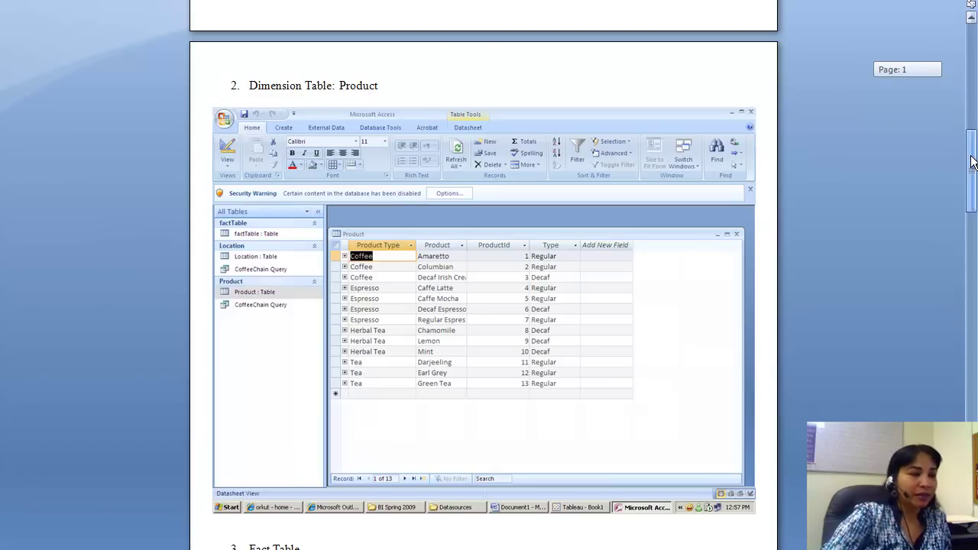
left_click_drag(973, 162, 973, 260)
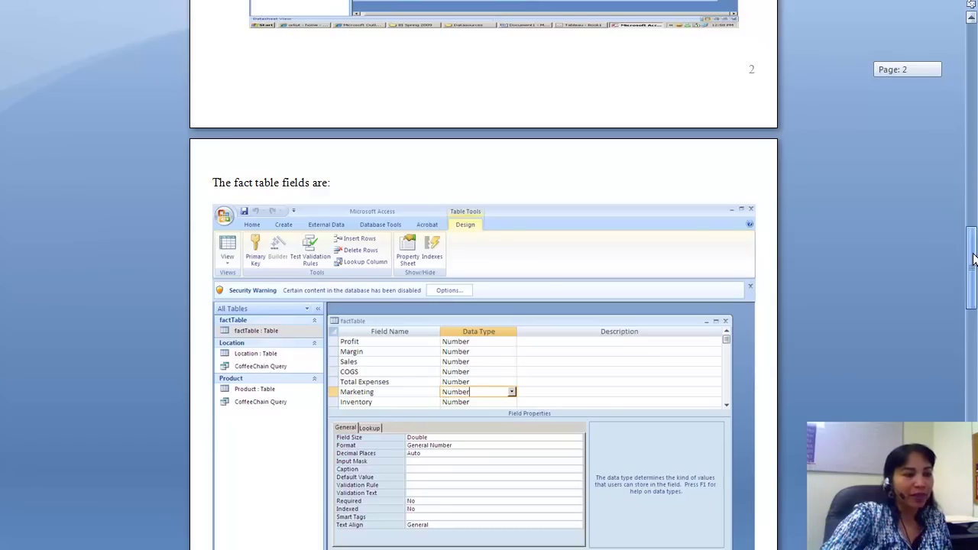
left_click_drag(974, 260, 974, 304)
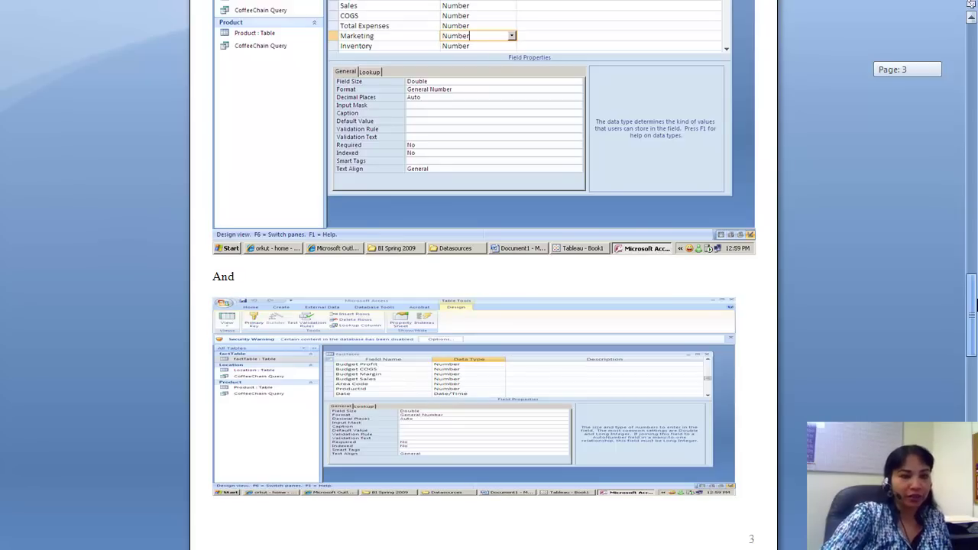
left_click_drag(975, 304, 975, 382)
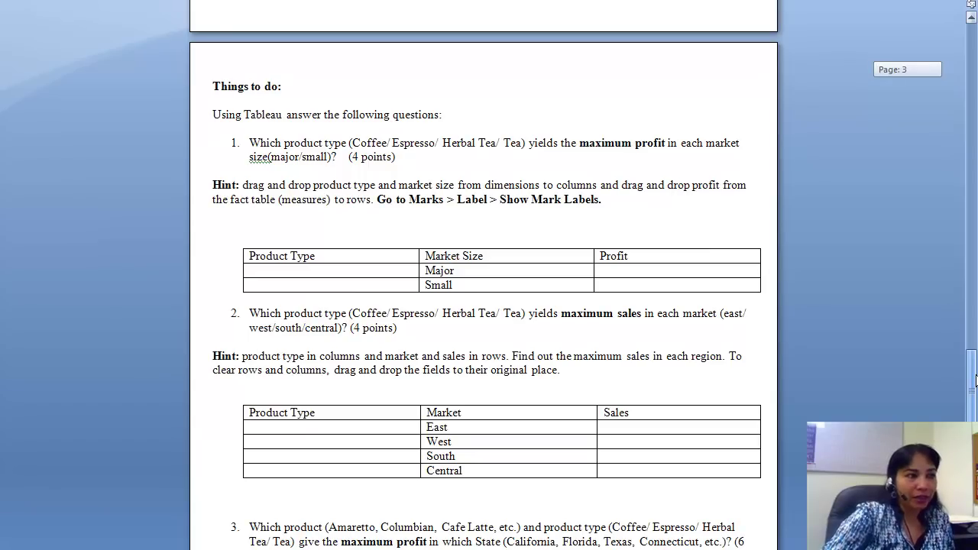
mouse_move(975, 382)
left_mouse_down()
mouse_move(975, 494)
mouse_move(975, 379)
left_mouse_up()
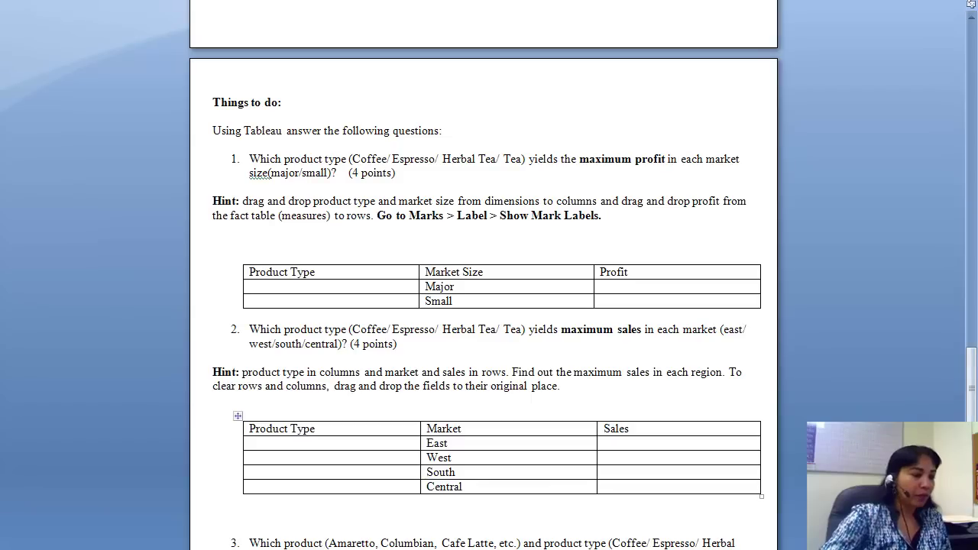
- Bring up and dismiss the Start menu, then reveal the desktop to reach Tableau
key("super")
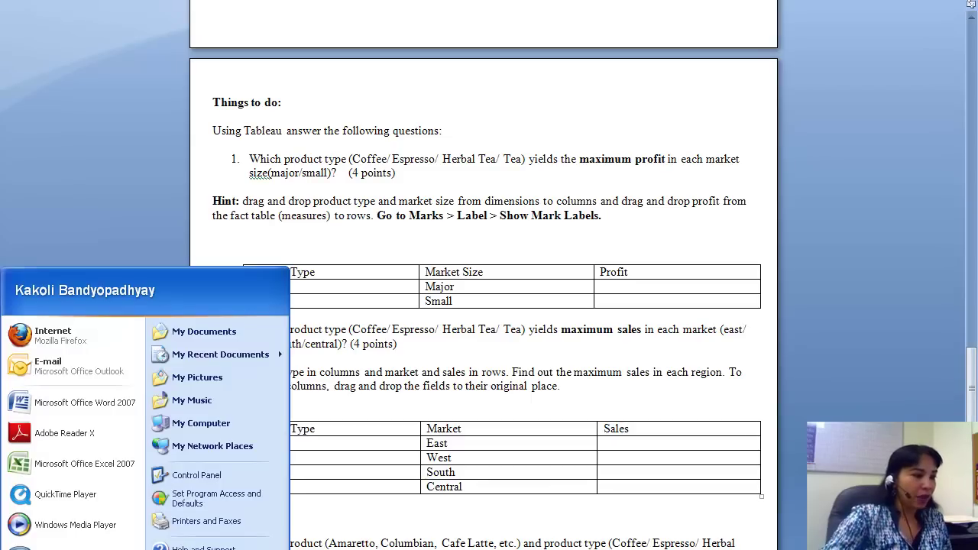
key("Escape")
key("super+d")
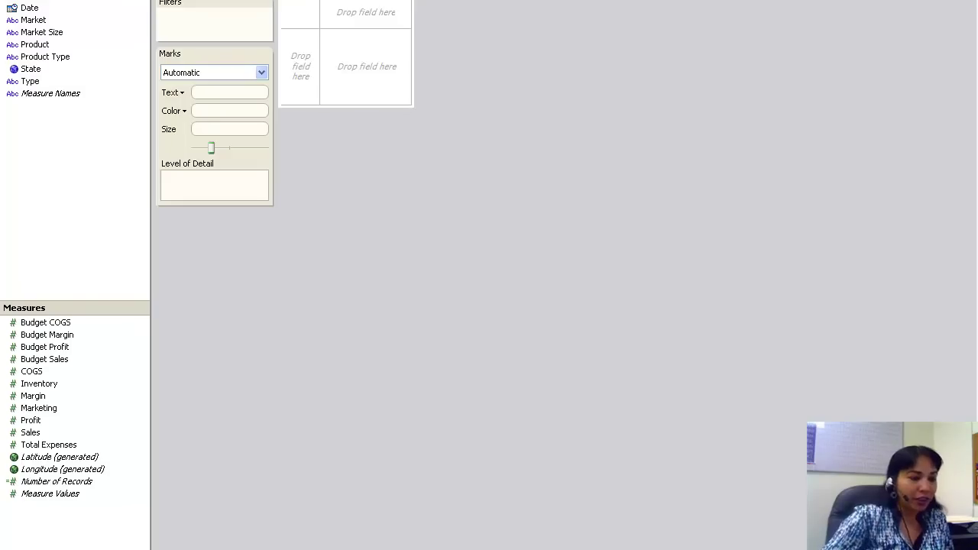
key("alt+Tab")
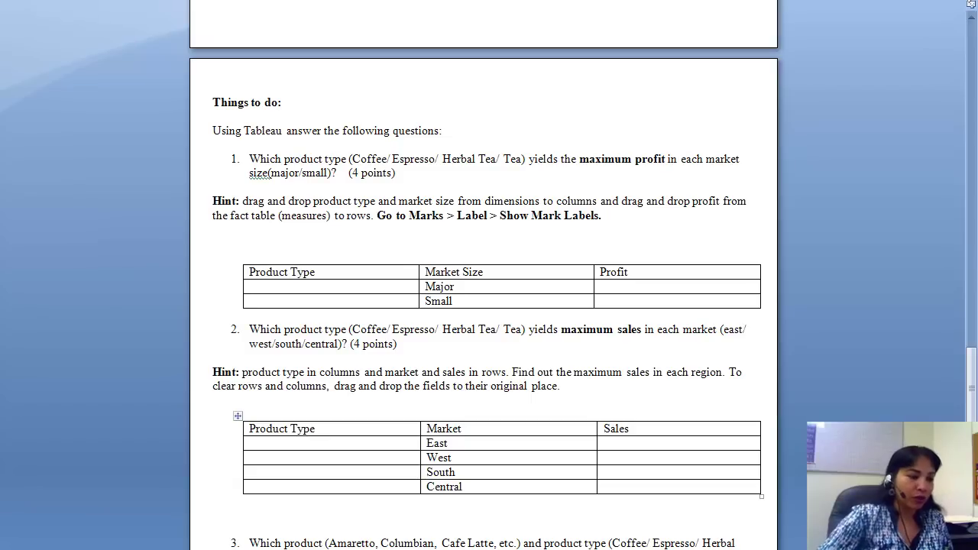
key("alt+Tab")
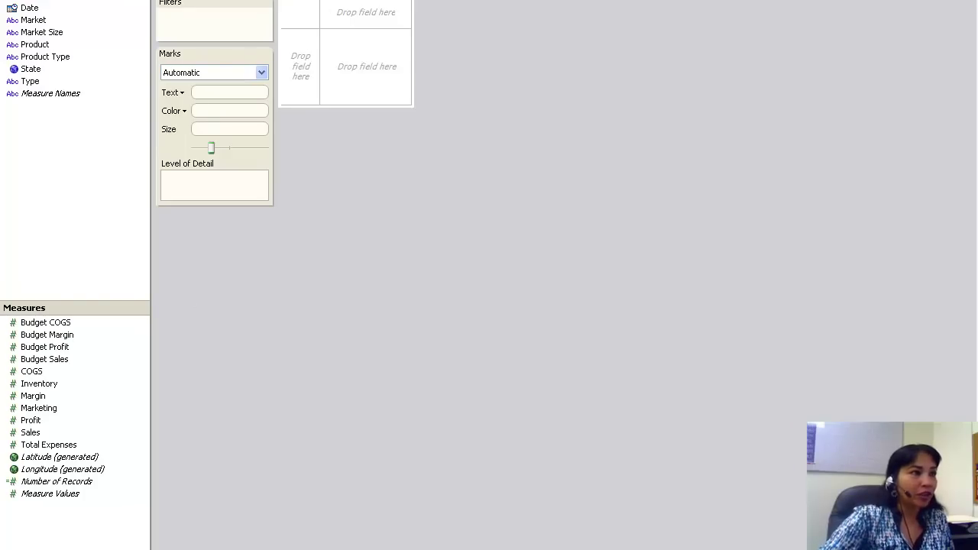
- Place Product Type on Columns and Profit on Rows to chart profit per product type
left_click_drag(367, 13, 366, 3)
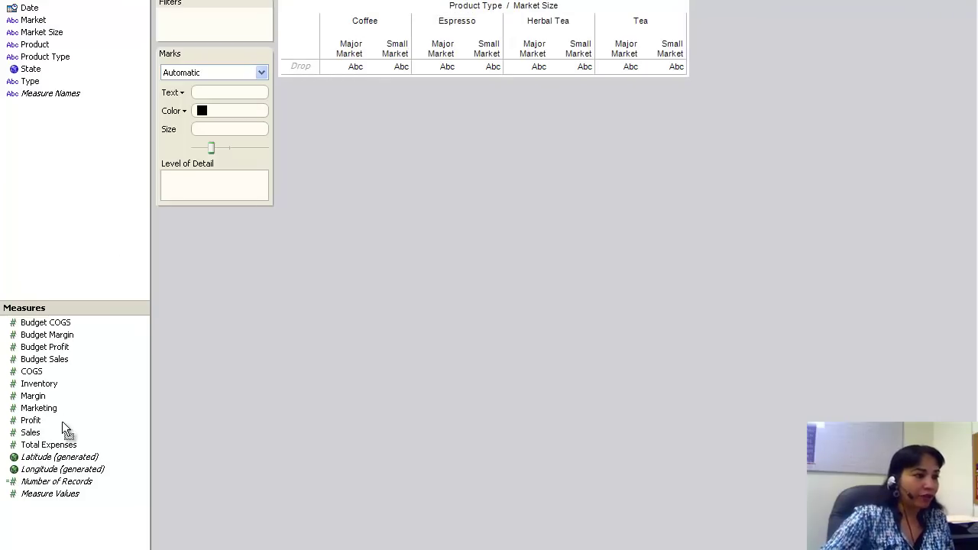
left_click_drag(393, 1, 409, 2)
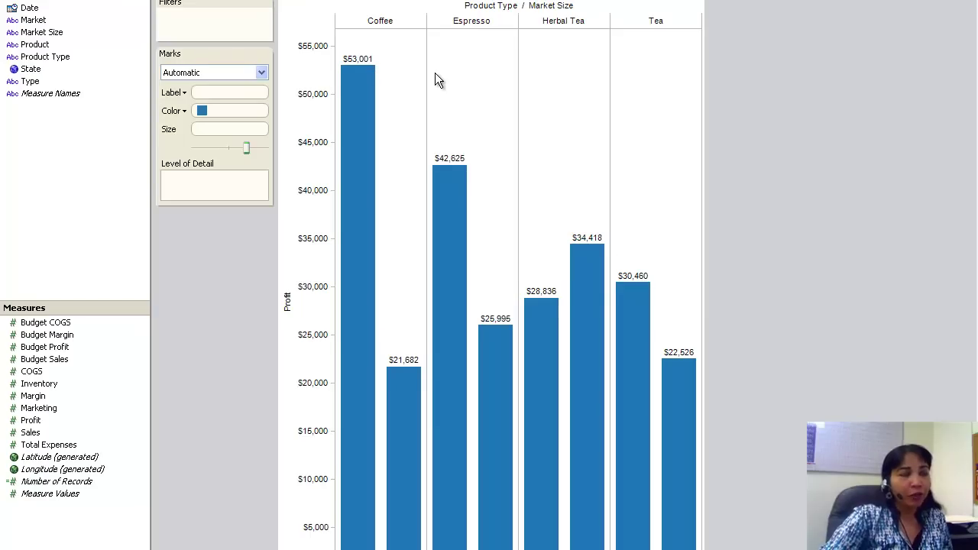
- Select the Coffee bar, hide its profit labels, and bring up Show Me! with Ctrl+1
left_click(365, 61)
left_click(857, 93)
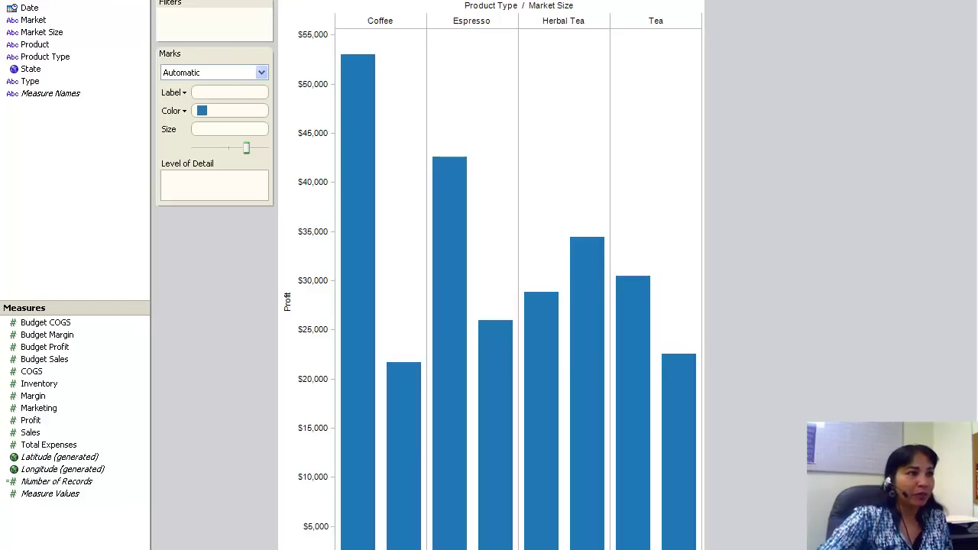
key("ctrl+1")
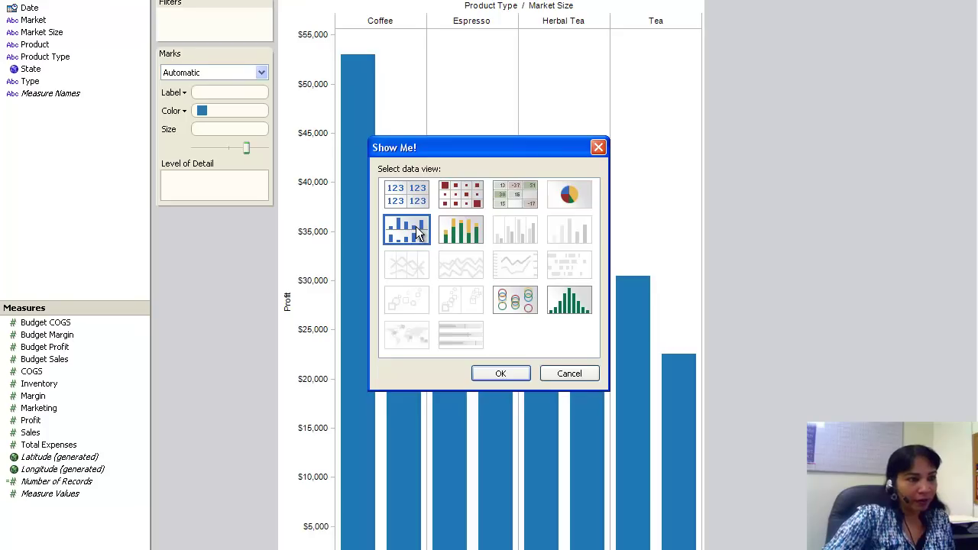
- Apply side-by-side bars so labelled Profit bars group by Market Size
left_click(501, 374)
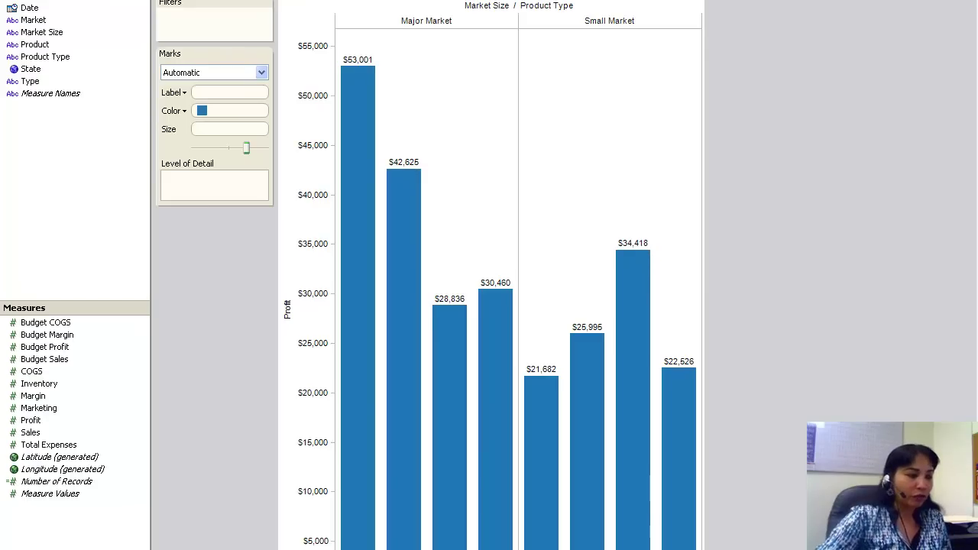
- After checking Tableau's profit labels, enter Coffee and $53,001 in the Major row
key("alt+Tab")
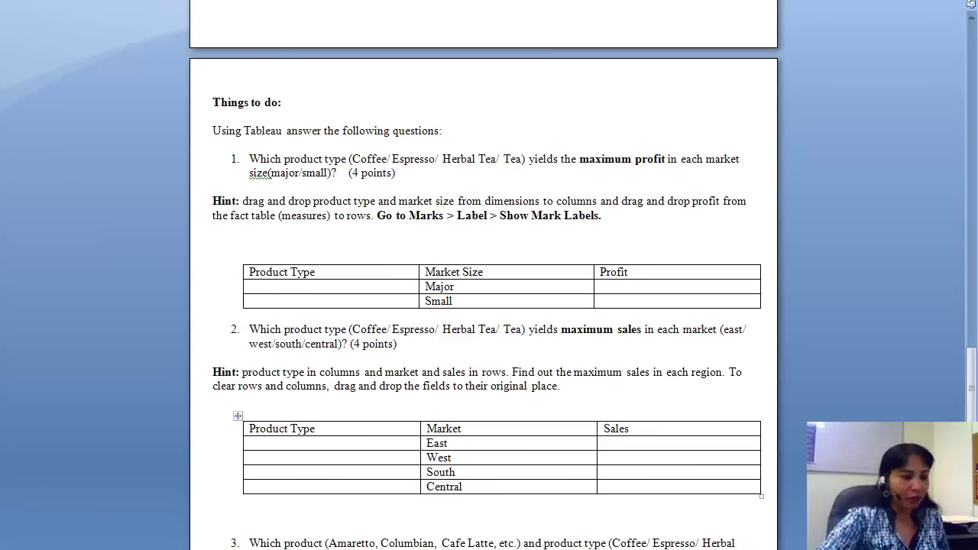
key("alt+Tab")
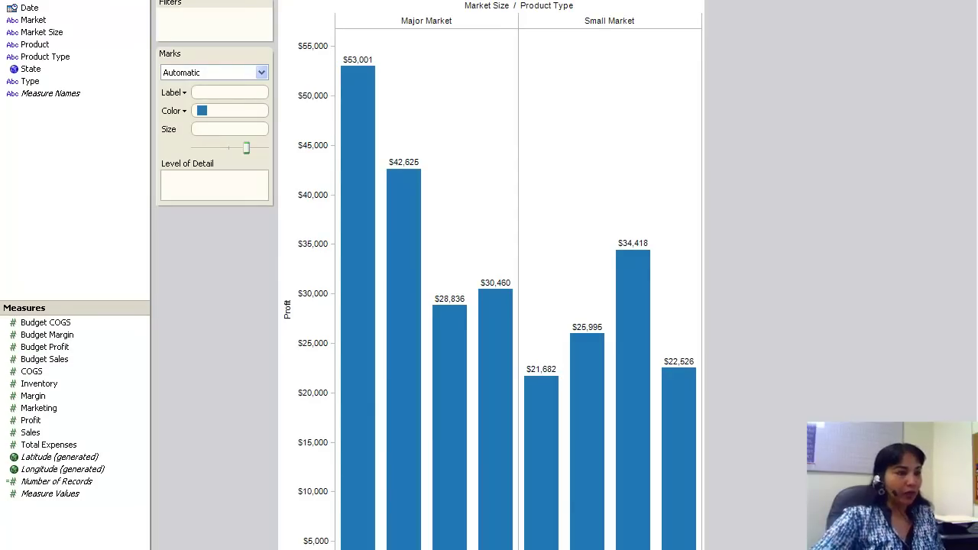
key("alt+Tab")
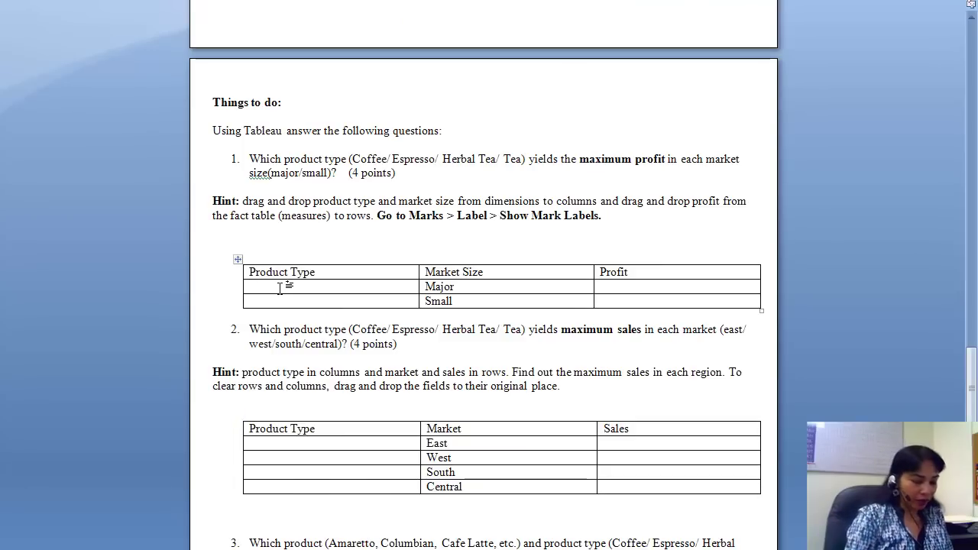
type("Coffee")
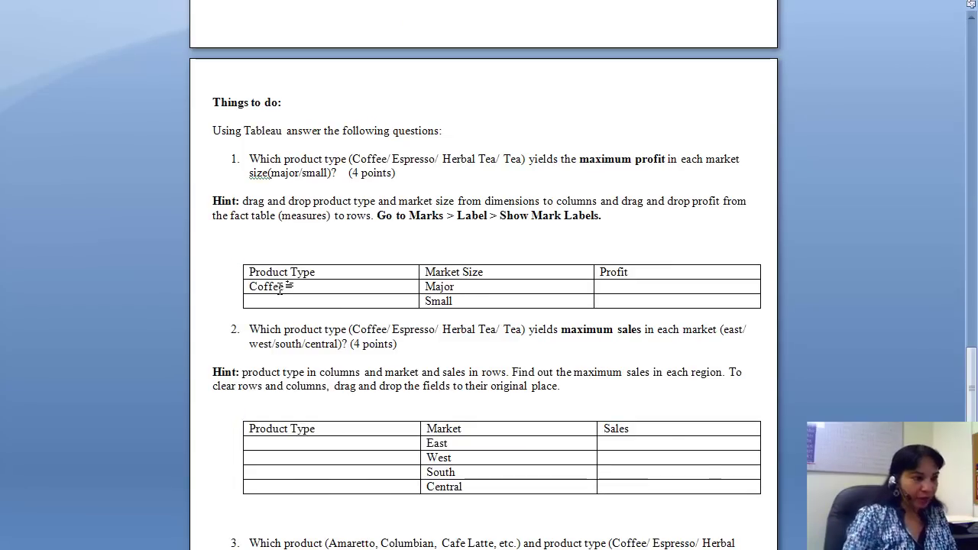
left_click(641, 287)
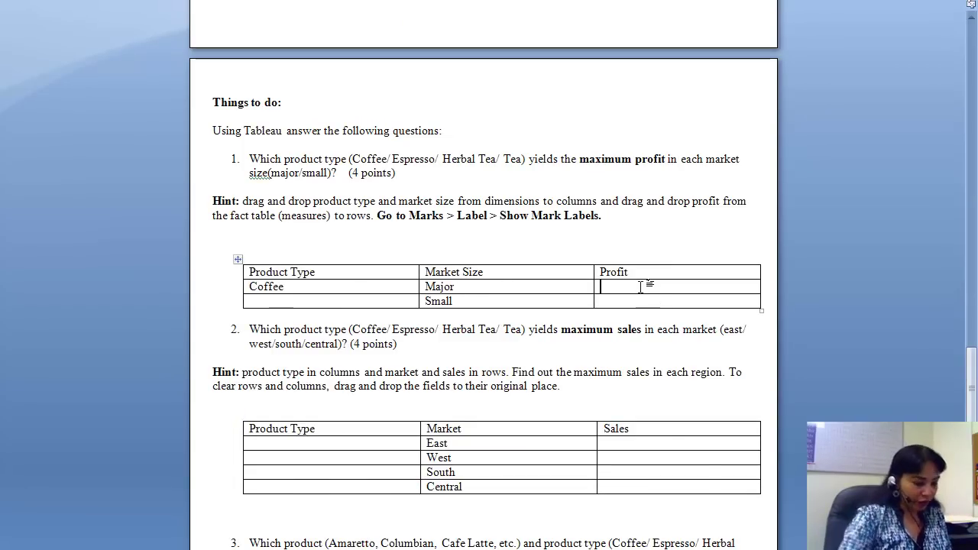
type("$53,001")
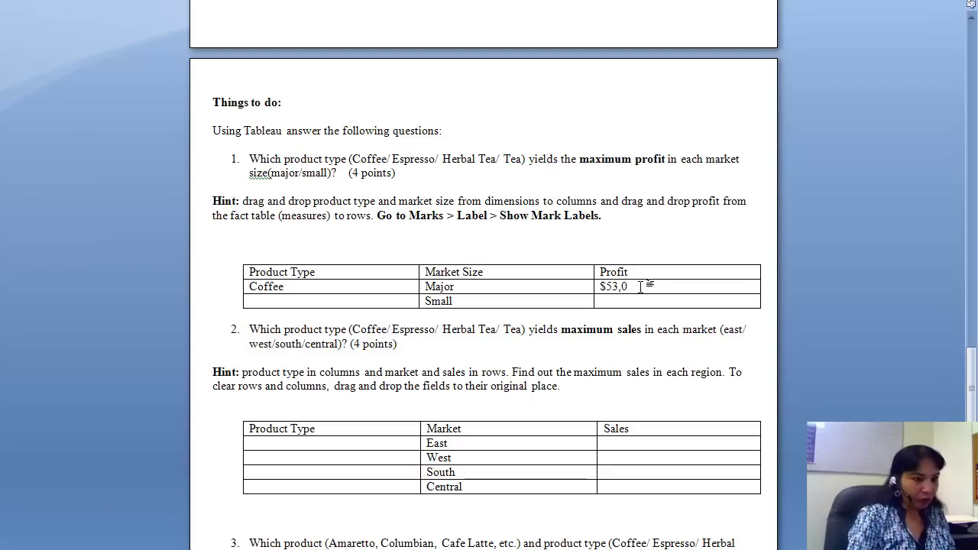
- Enter Herbal Tea and begin its $34,418 profit in the Small row, rechecking the chart
left_click(310, 306)
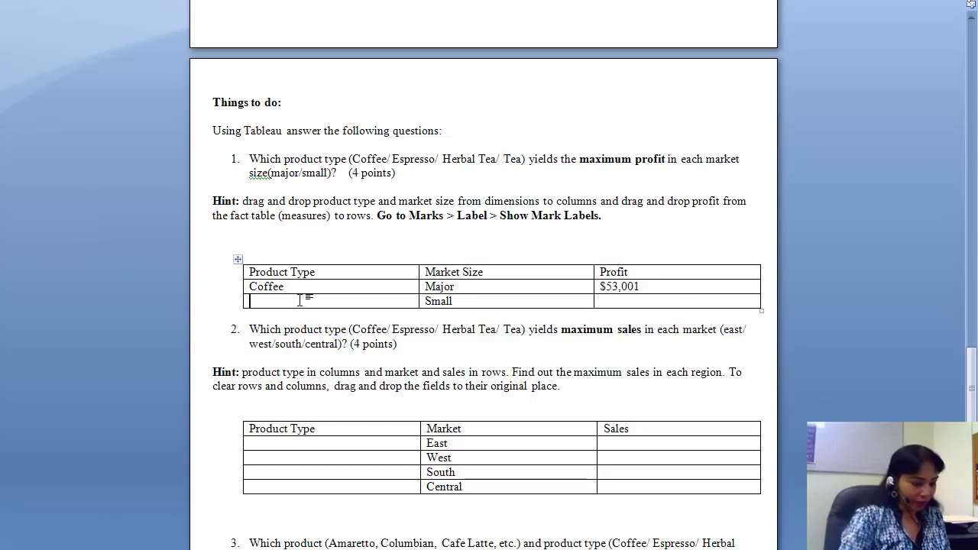
type("Herbal Tea")
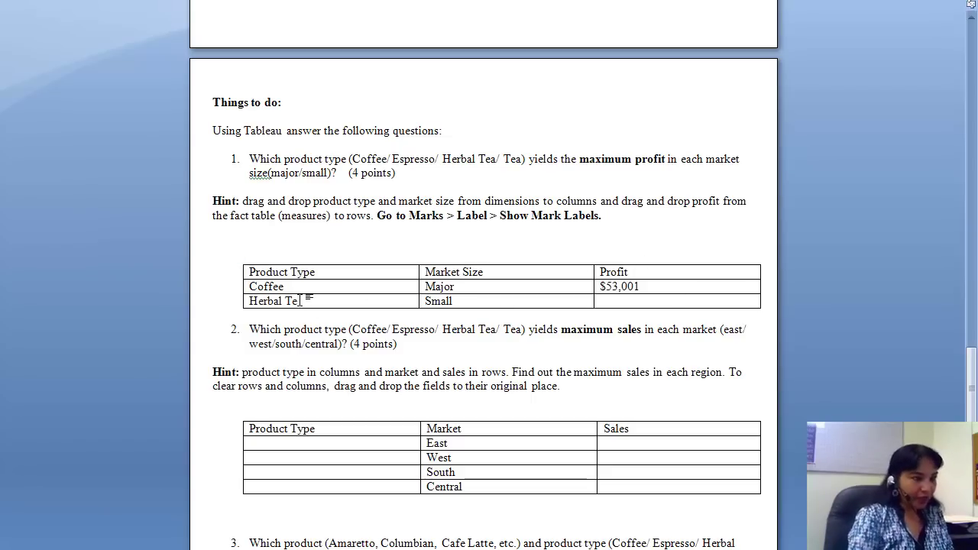
left_click(626, 304)
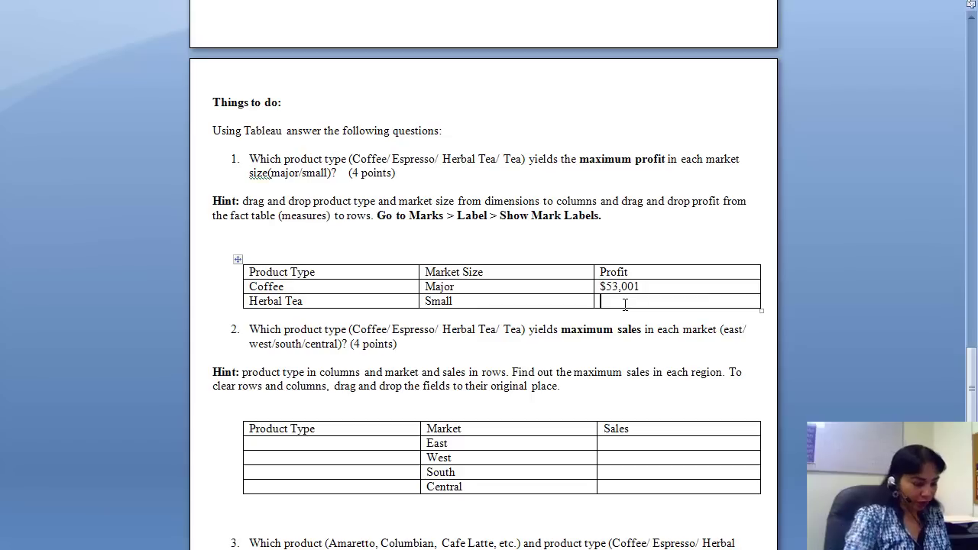
type("#34")
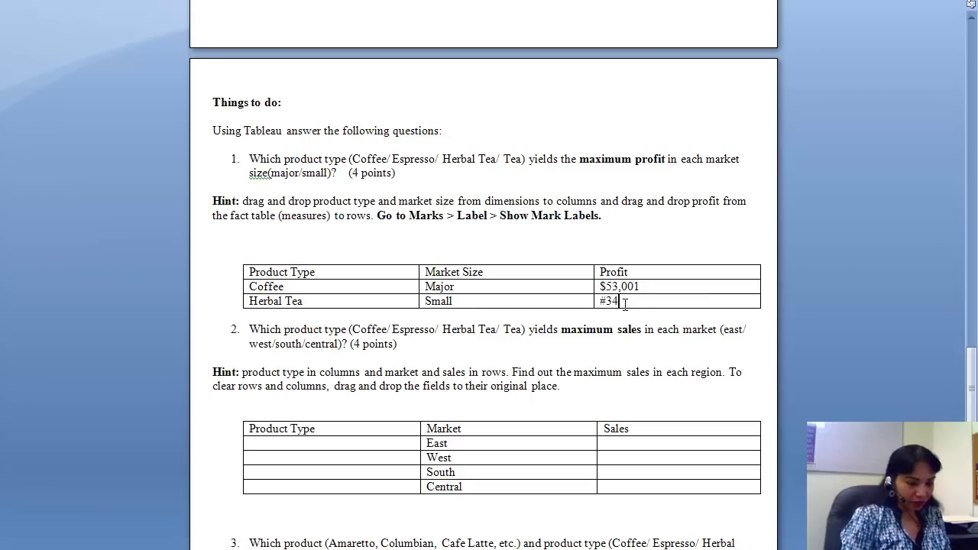
key("BackSpace")
key("BackSpace")
key("BackSpace")
type("$34,")
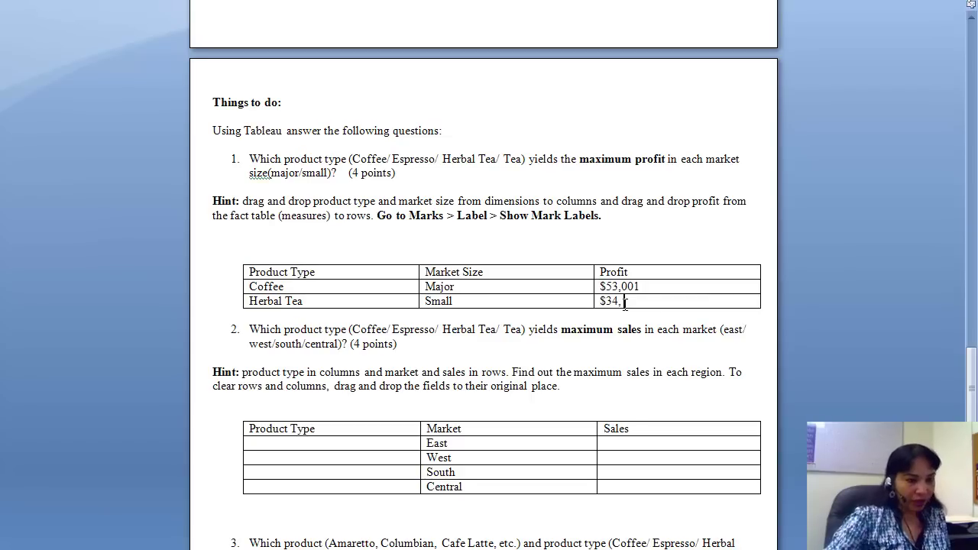
key("alt+Tab")
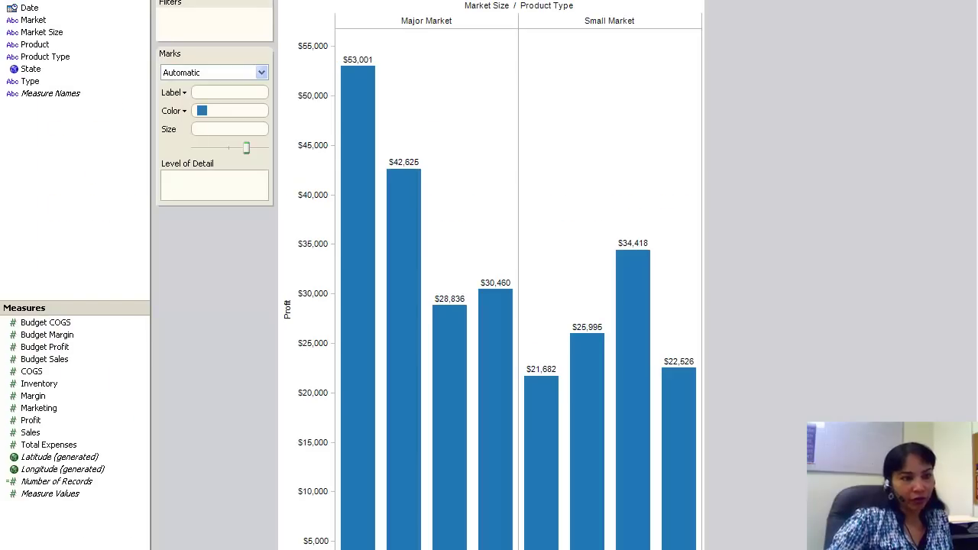
key("alt+Tab")
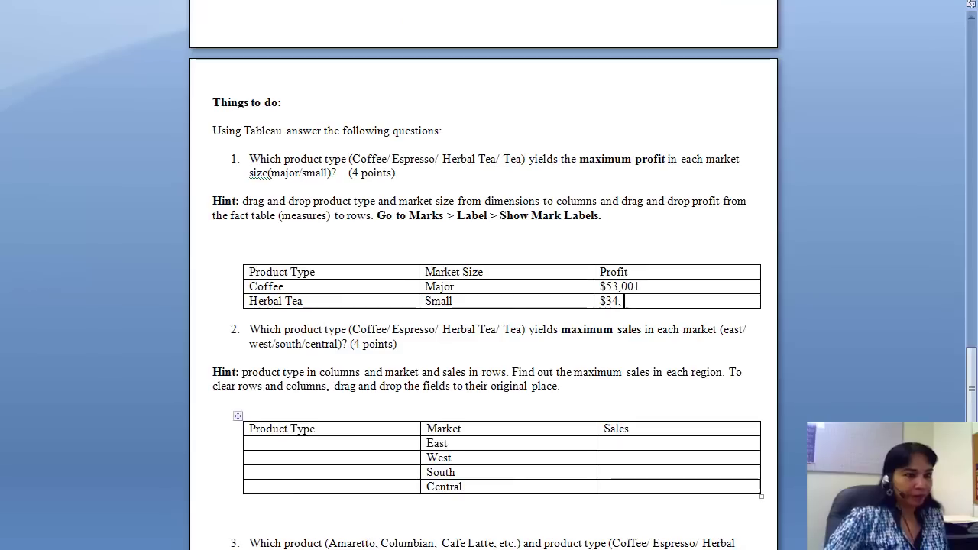
- Finish the Small row profit as $34,418 and scroll down to question 2's Sales table
type("418")
left_click_drag(972, 367, 972, 399)
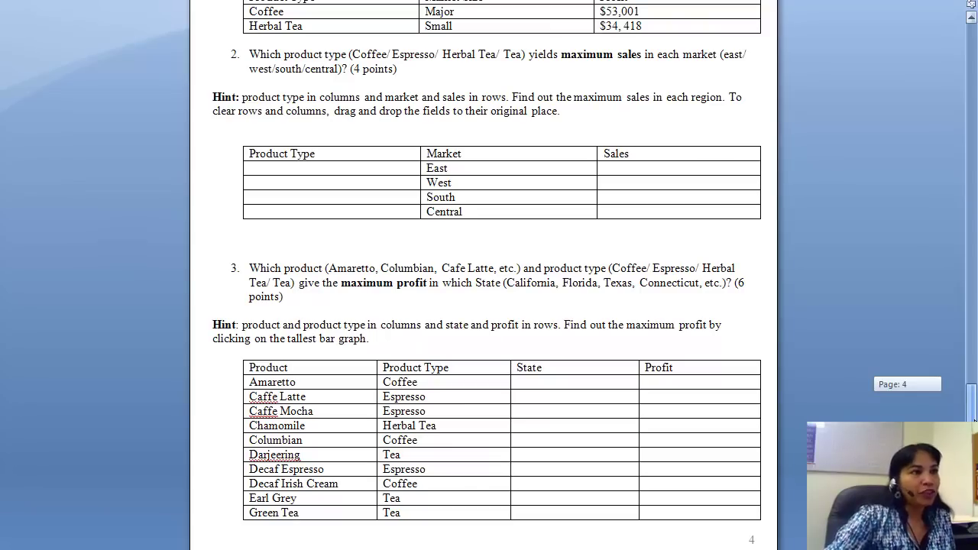
left_click_drag(973, 419, 973, 419)
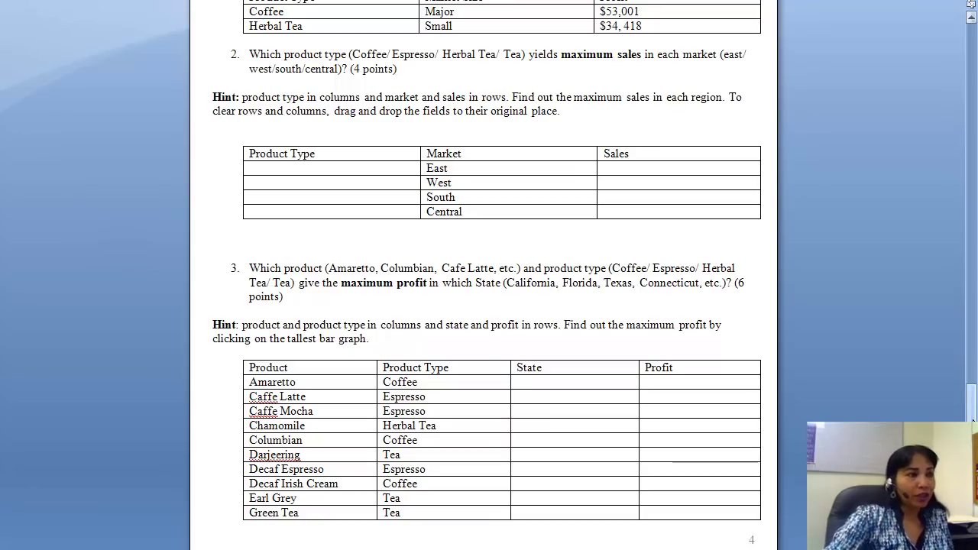
- Clear Tableau's profit chart to a blank worksheet with Ctrl+M, then return to Word
key("alt+Tab")
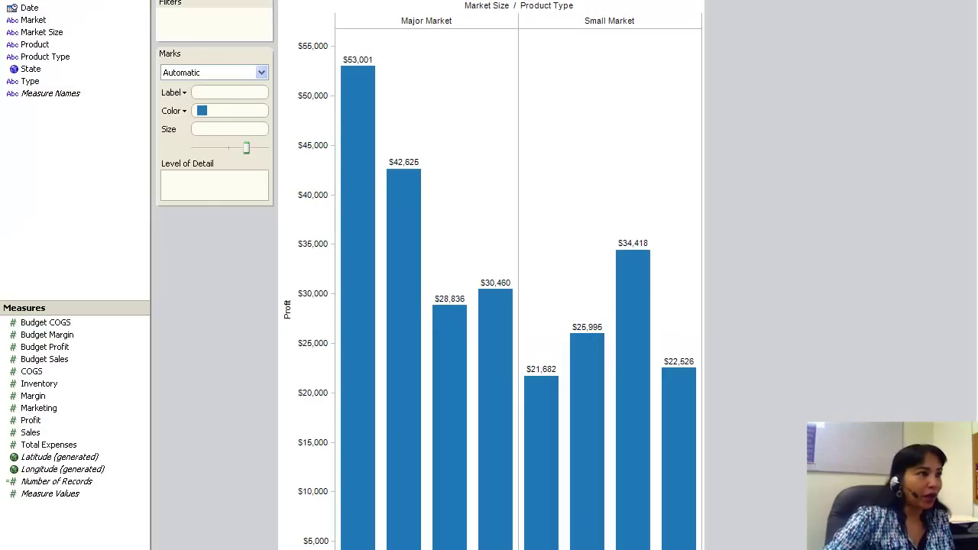
key("ctrl+m")
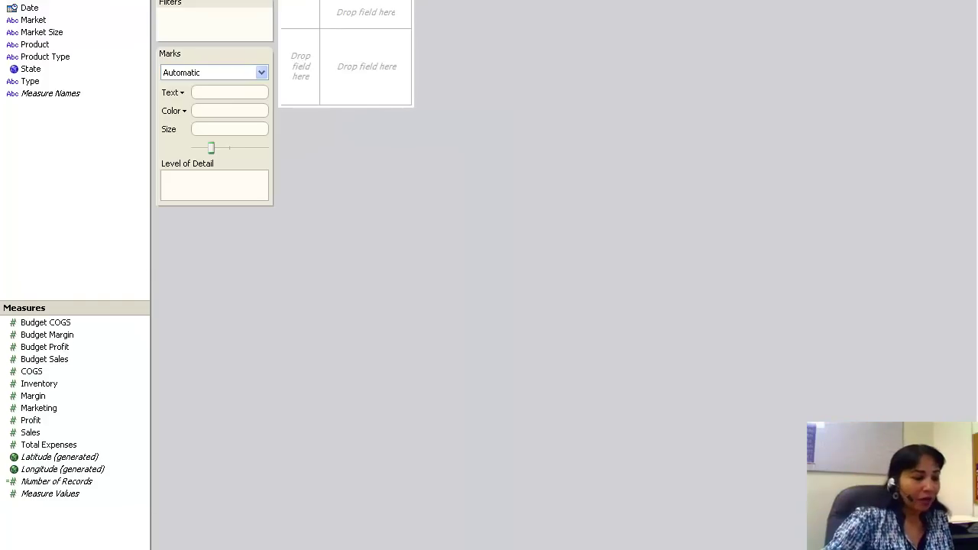
key("alt+Tab")
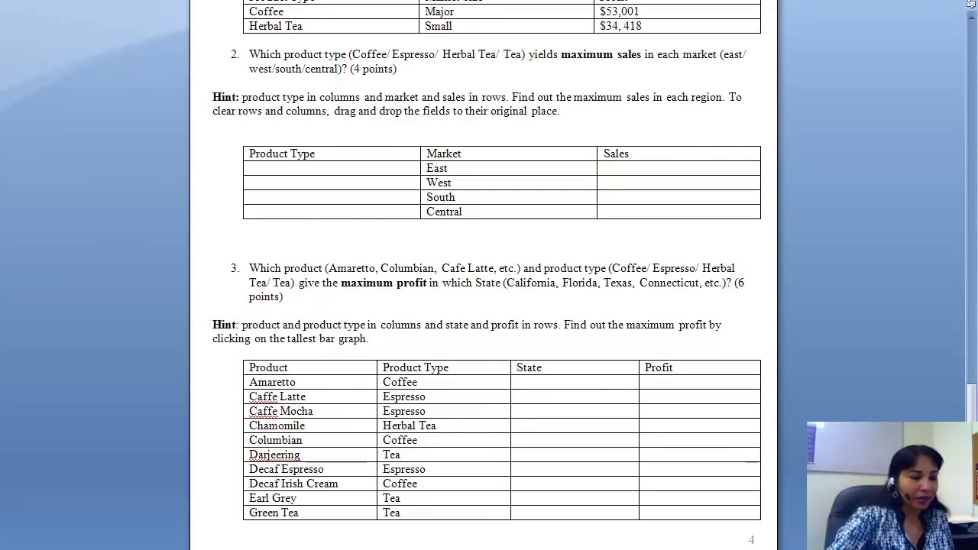
- Chart Sales per Market by placing Product Type on Columns and Market and Sales on Rows
key("alt+Tab")
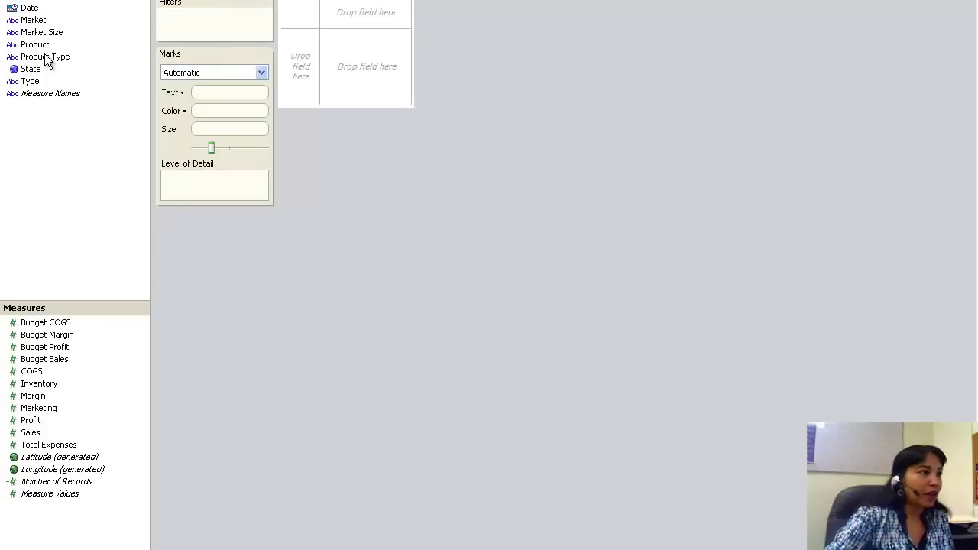
left_click_drag(304, 5, 306, 0)
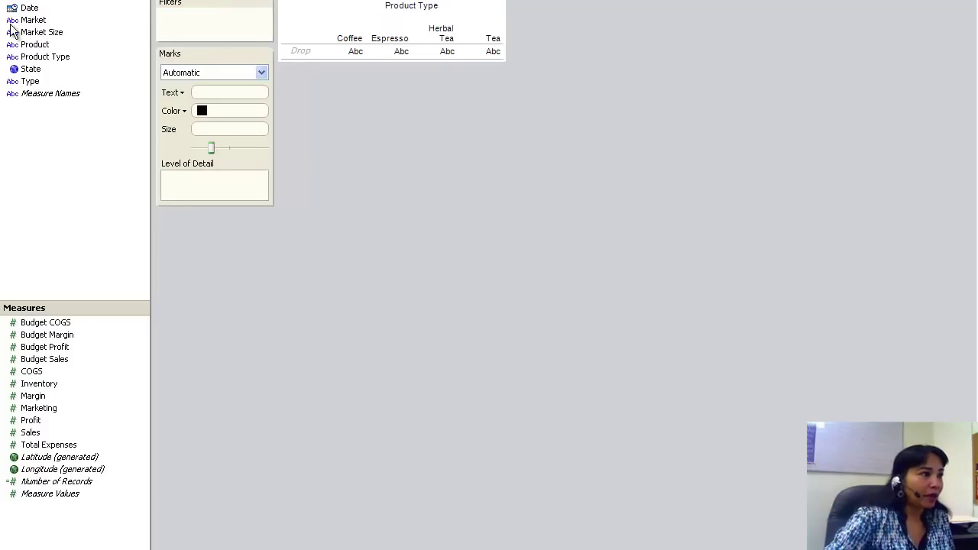
left_click_drag(31, 32, 404, 0)
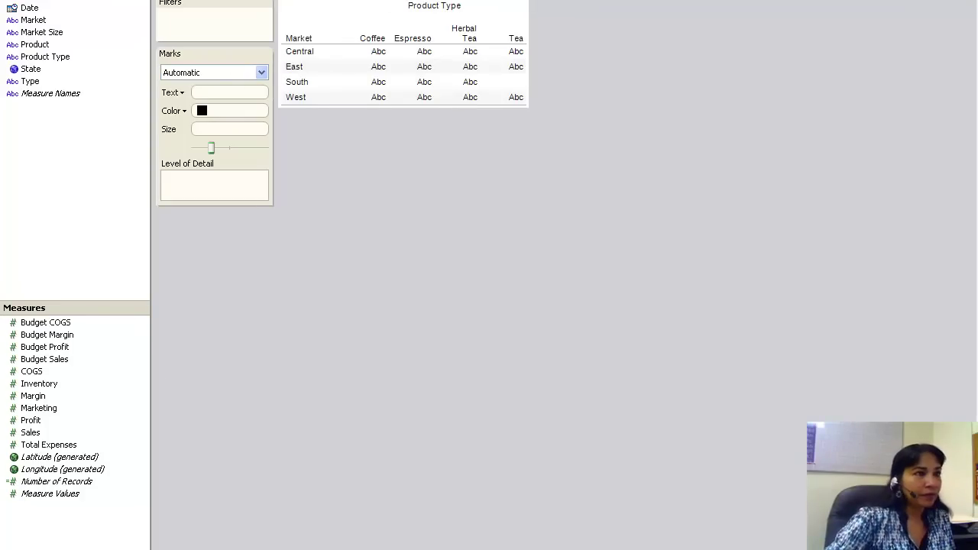
left_click_drag(382, 0, 382, 0)
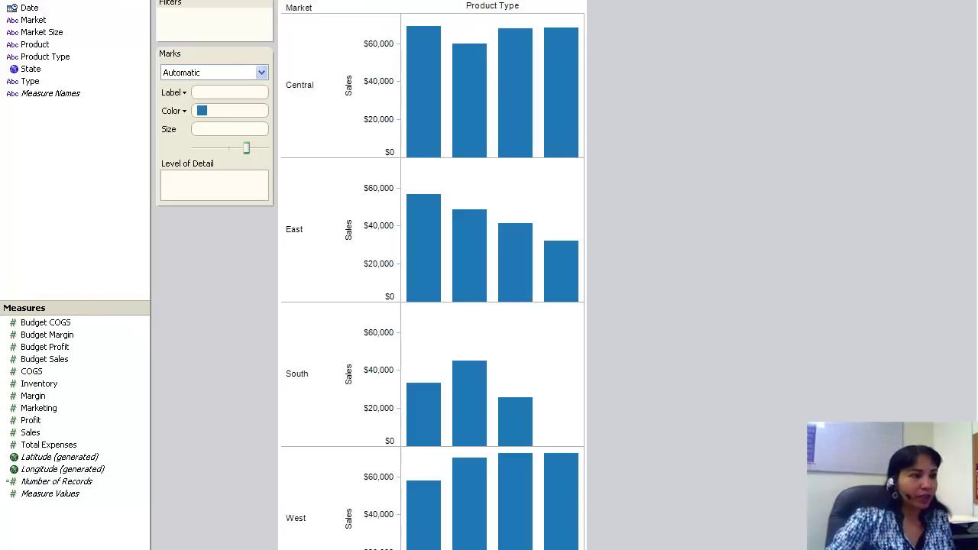
key("alt+Tab")
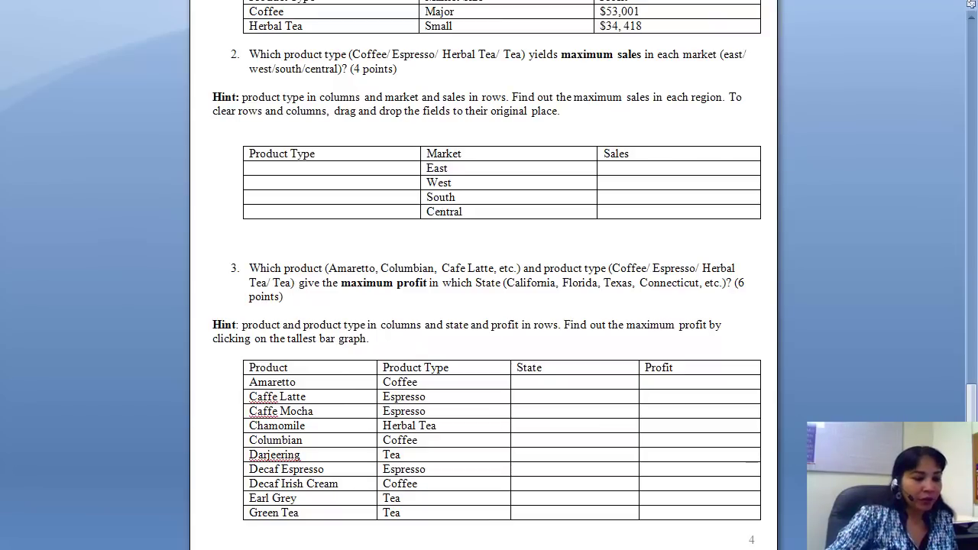
- Return to the labelled per-market Sales charts, e.g. West $72,288 and Central $69,080
key("alt+Tab")
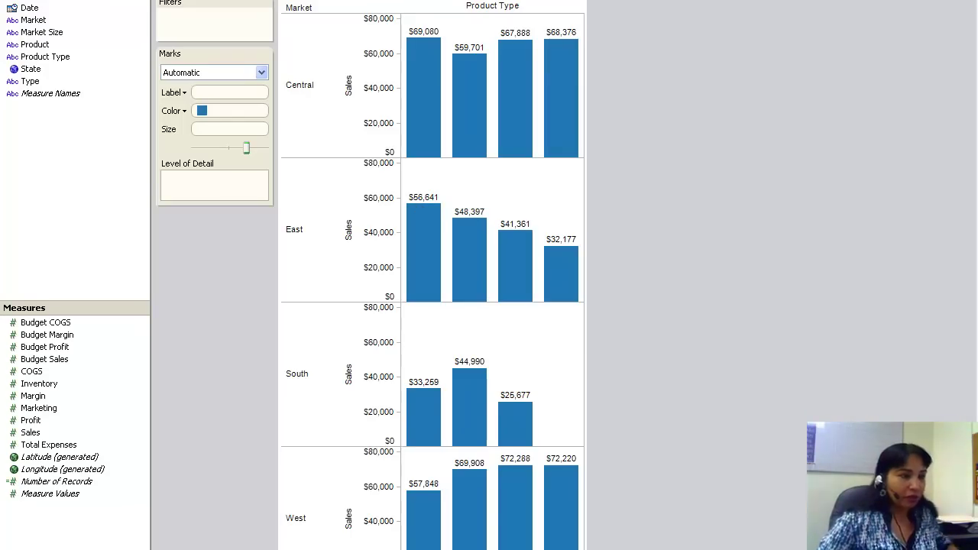
- Enter Coffee and $56,641 in question 2's East row
key("alt+Tab")
left_click(298, 167)
type("Coffee")
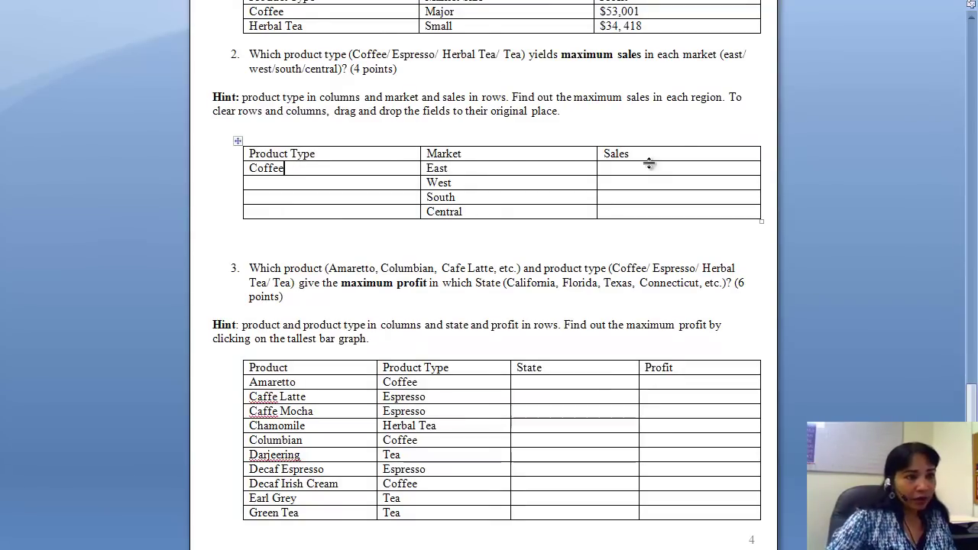
left_click(649, 164)
type("$56,")
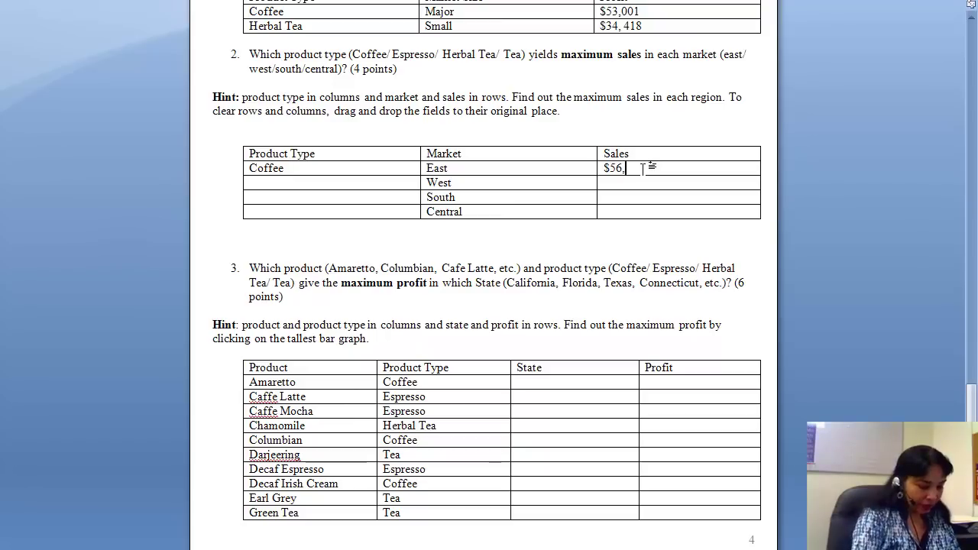
type("641")
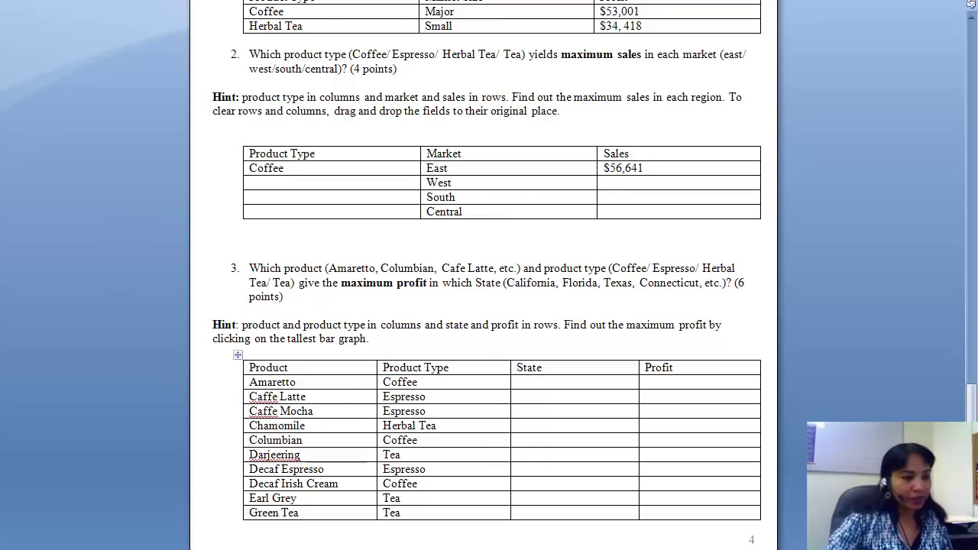
- After checking the charts, enter Herbal Tea and $72,288 in the West row
key("alt+Tab")
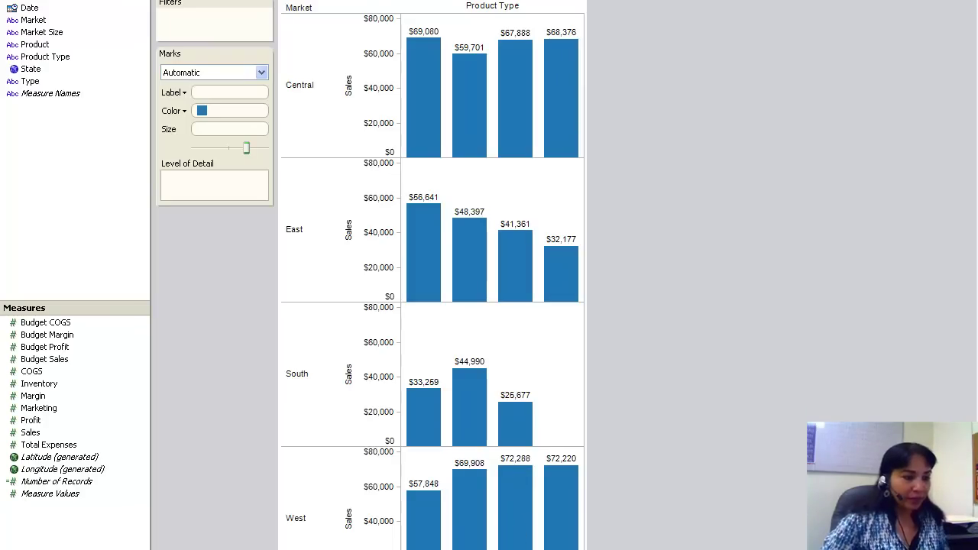
key("alt+Tab")
left_click(267, 181)
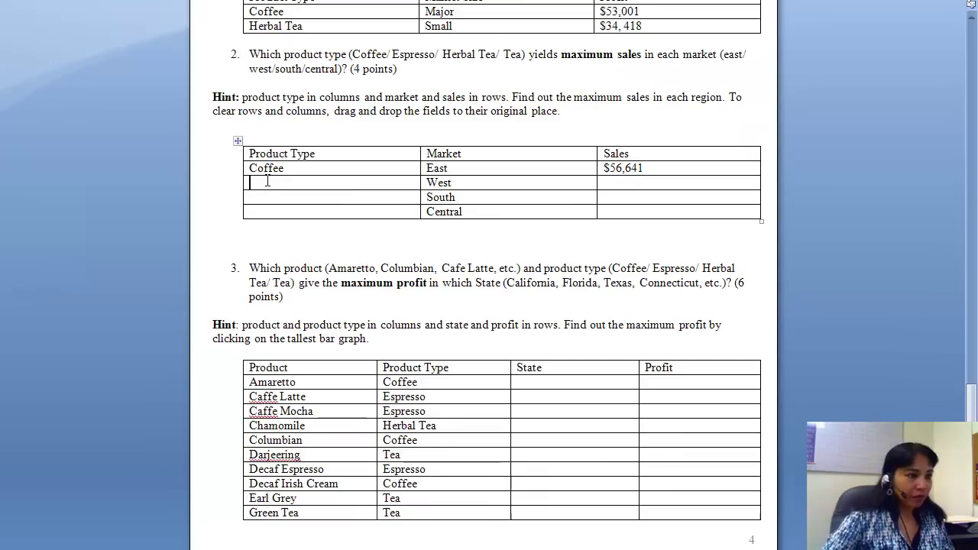
type("Herbal T")
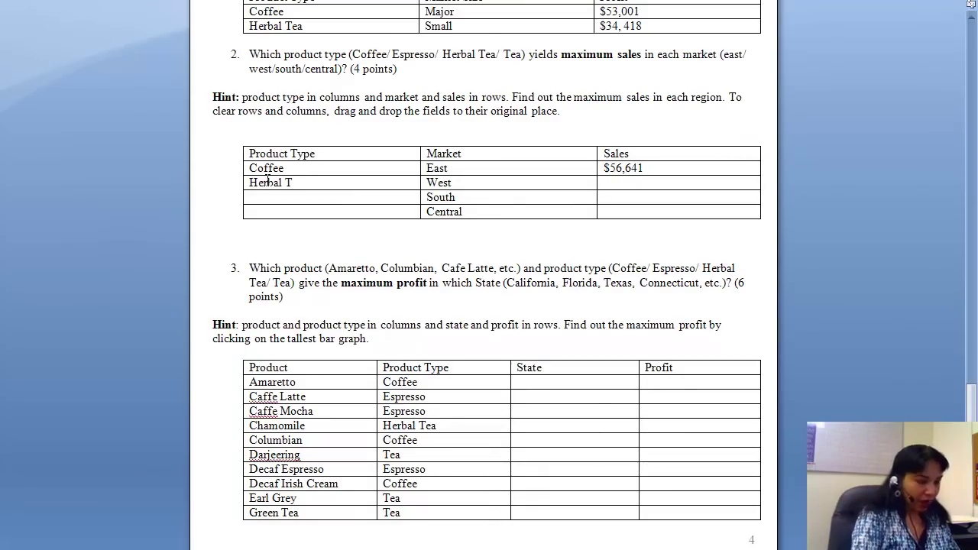
type("ea")
left_click(626, 183)
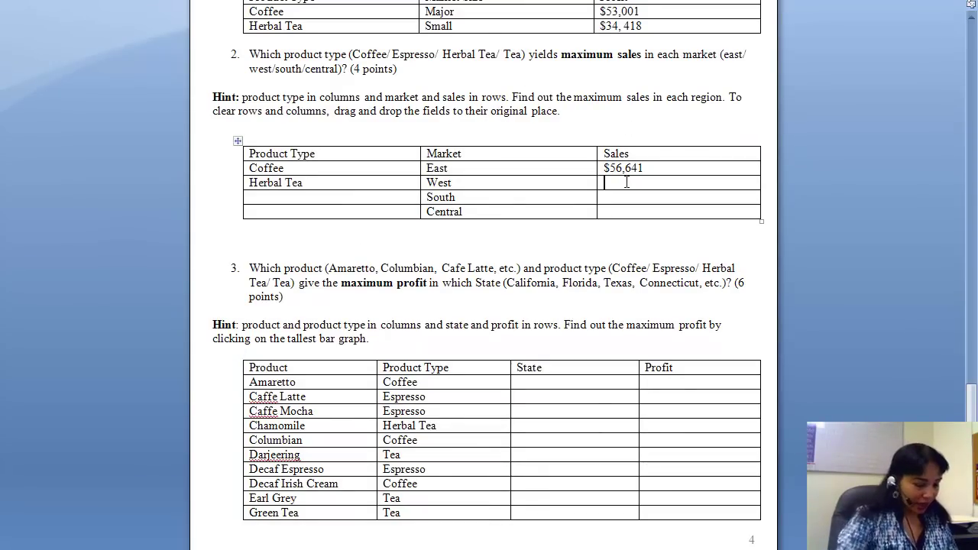
type("$72,288")
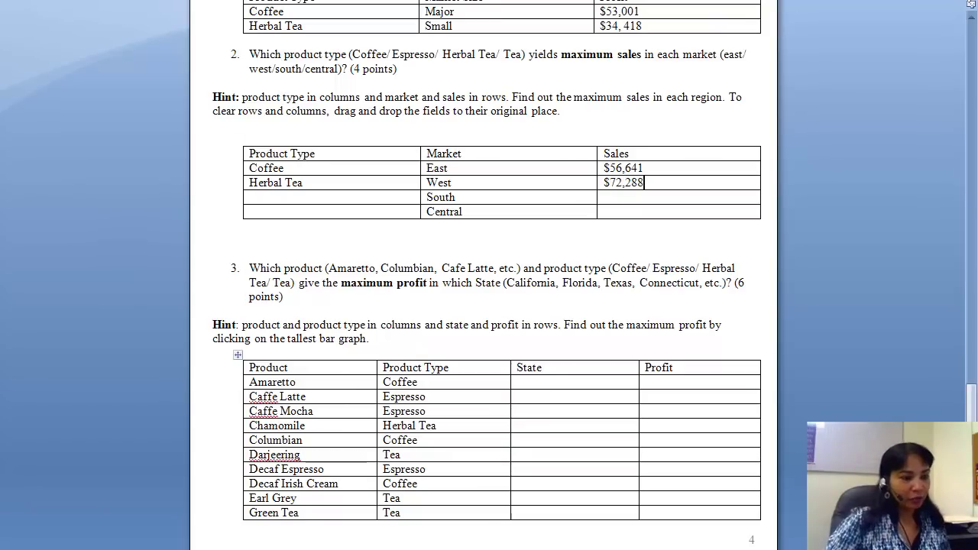
- Enter Espresso and $44,990 in the South row, correcting a mistyped digit
key("alt+Tab")
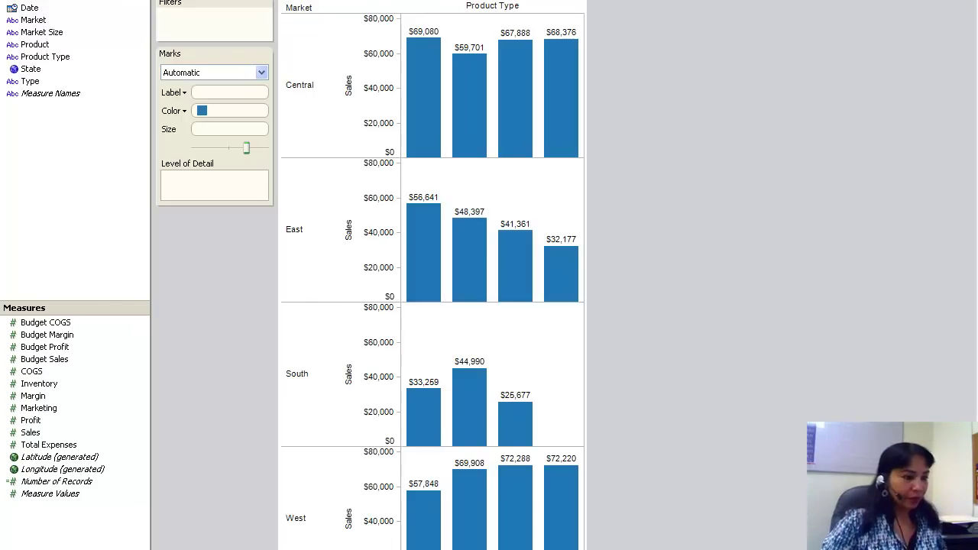
key("alt+Tab")
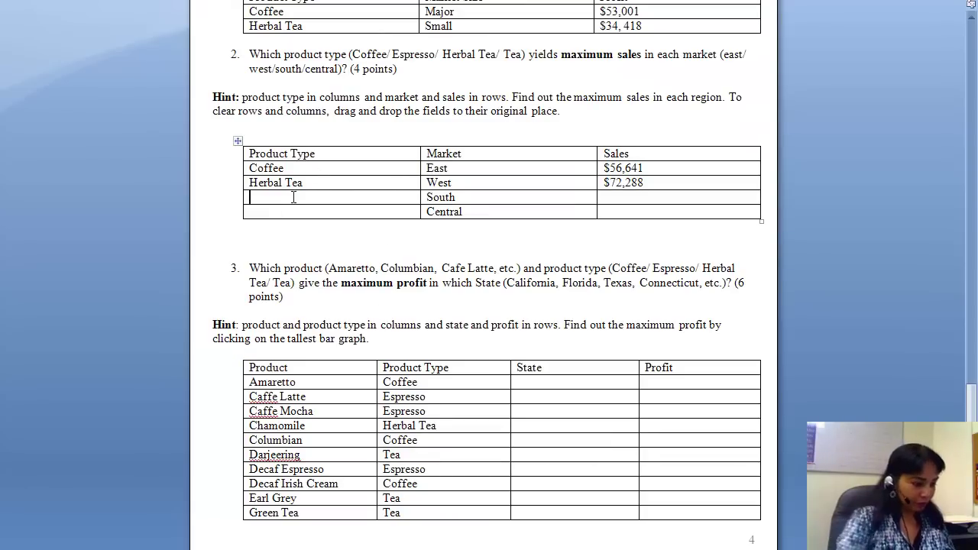
type("Espresso")
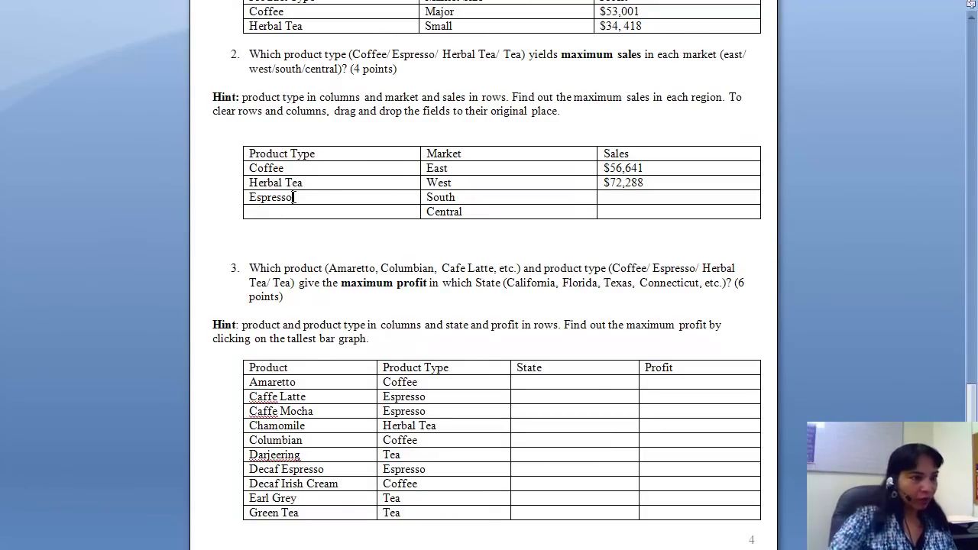
left_click(622, 196)
type("$")
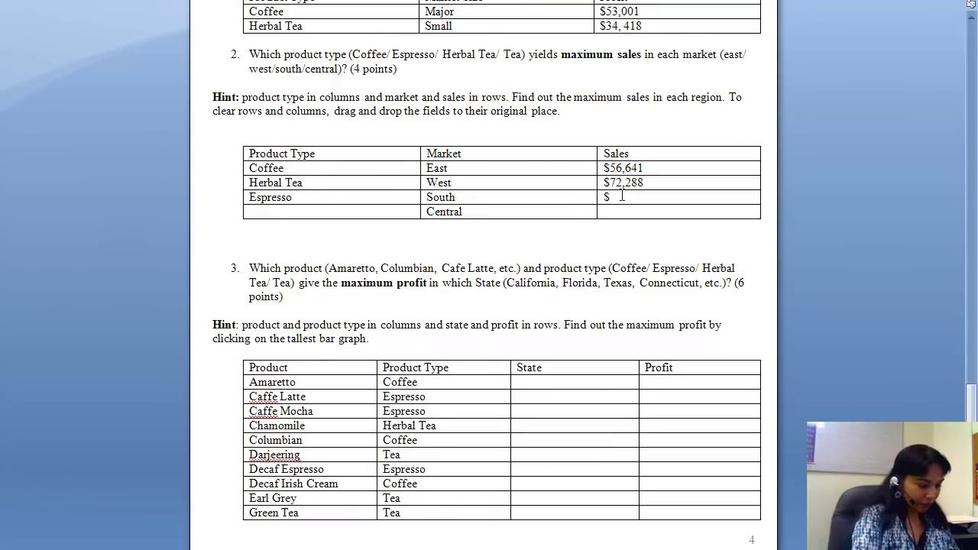
type("44,8")
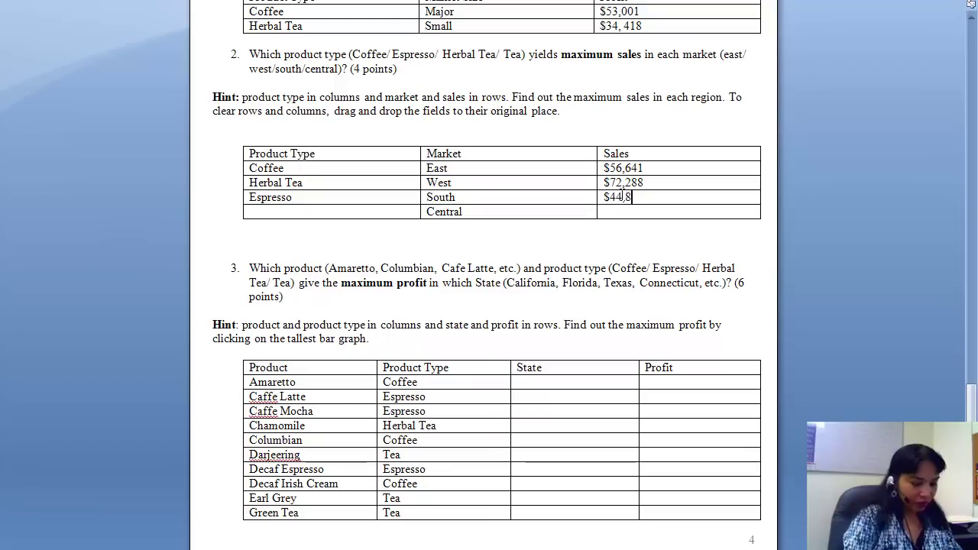
key("BackSpace")
type("990")
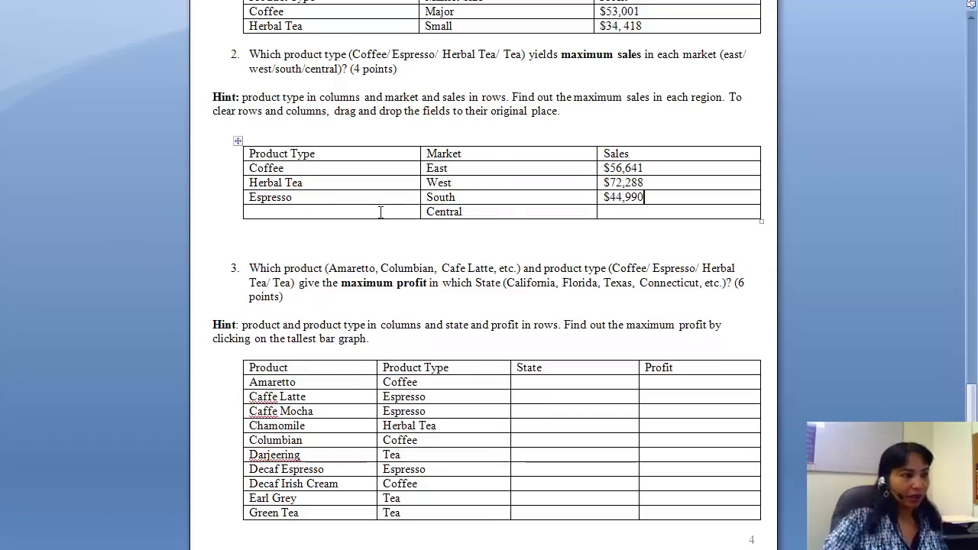
left_click(381, 212)
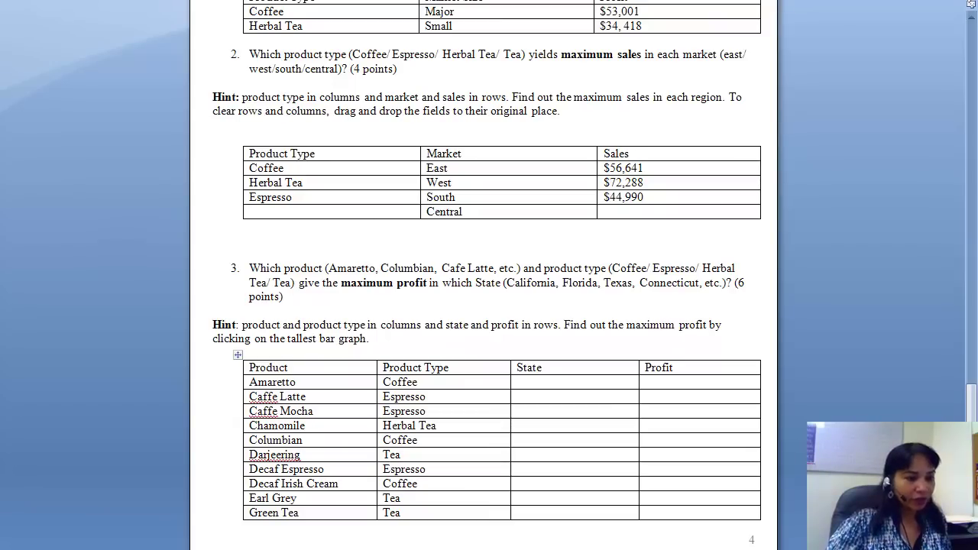
- Check the Tableau chart, then enter Coffee and $69,980 in the Central row
key("alt+Tab")
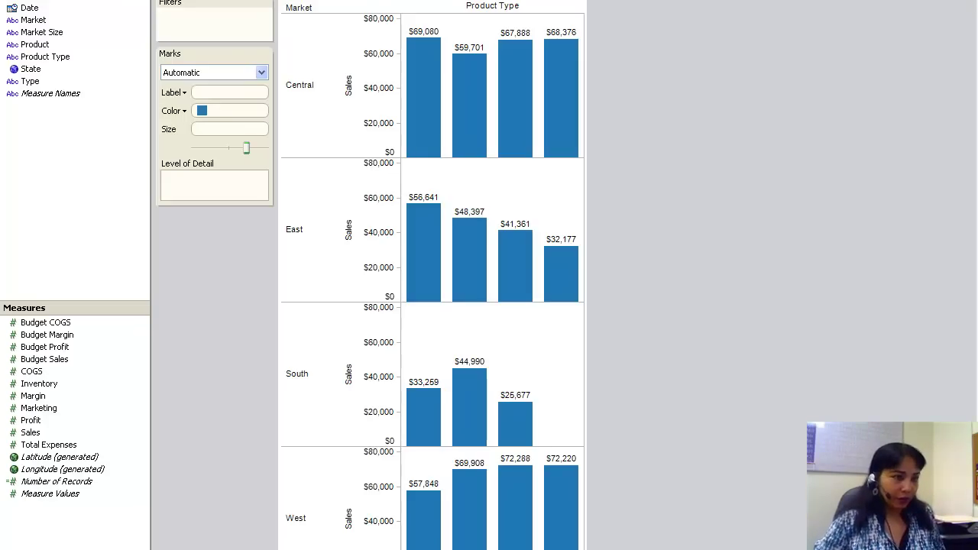
key("alt+Tab")
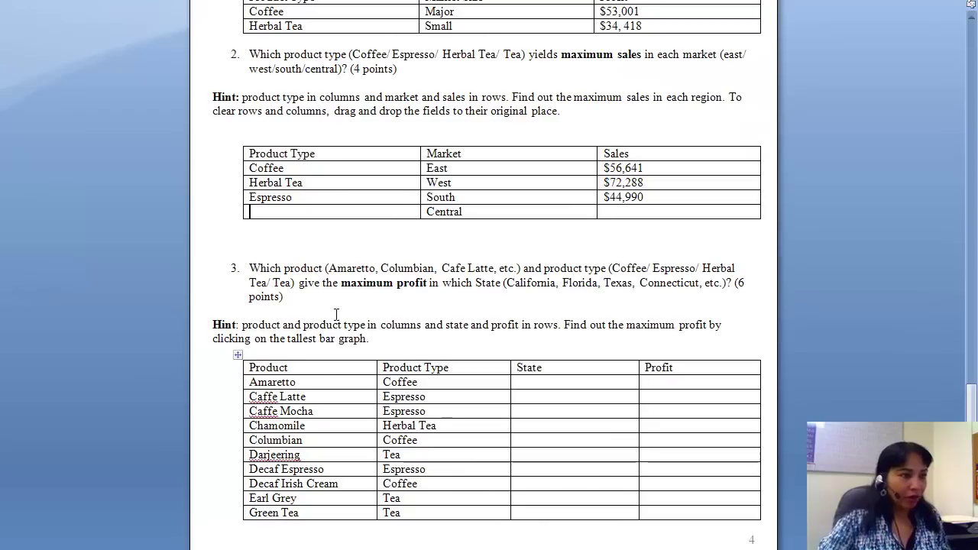
type("Coffee")
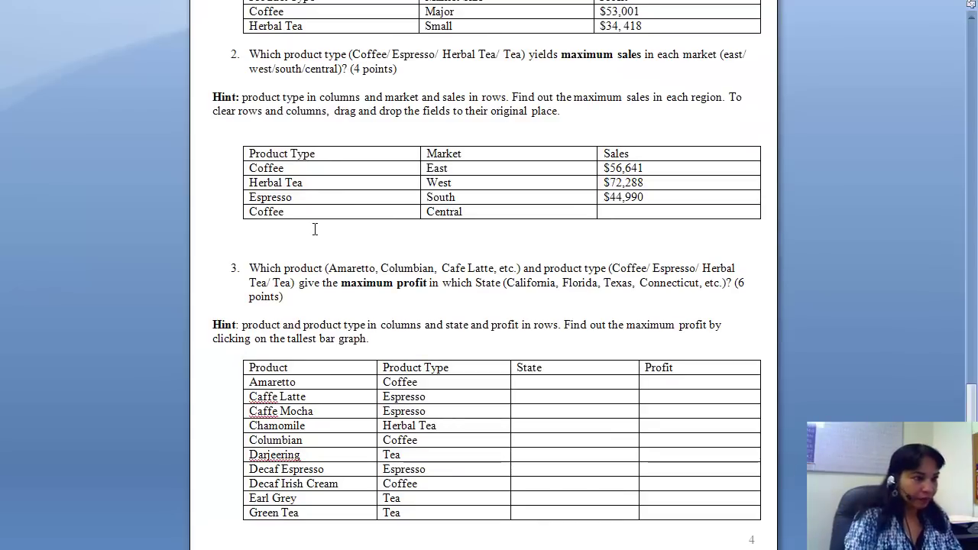
left_click(623, 211)
type("$69")
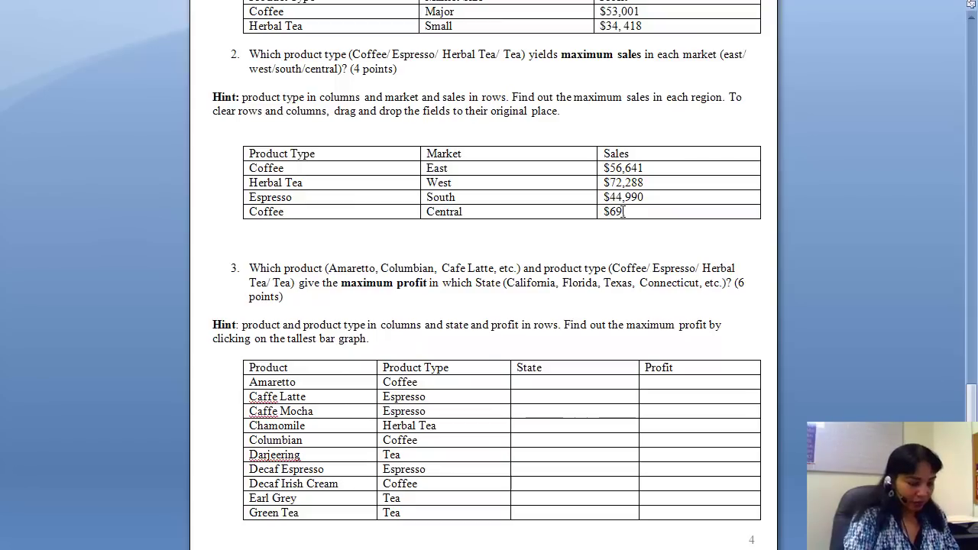
type(",980")
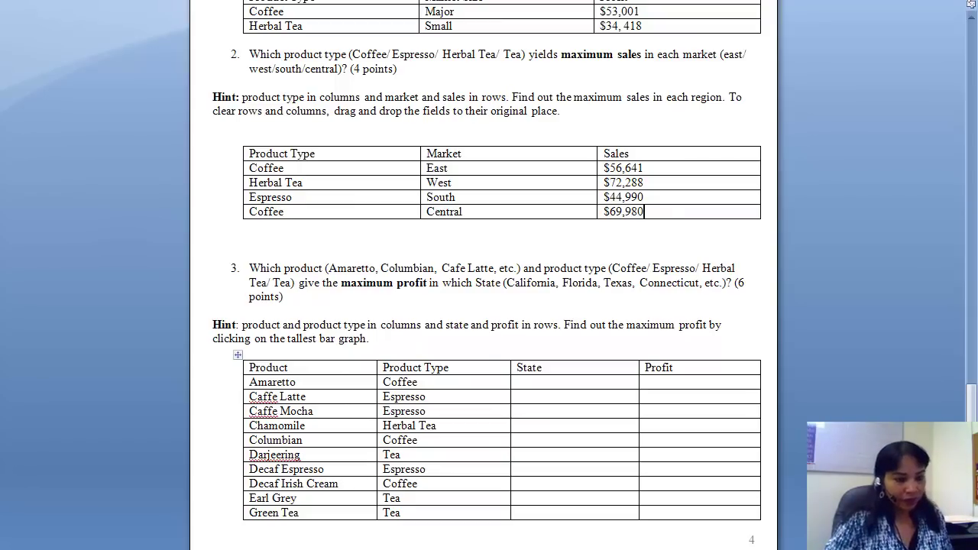
- Recheck the chart and correct the Central sales figure to $69,080
key("alt+Tab")
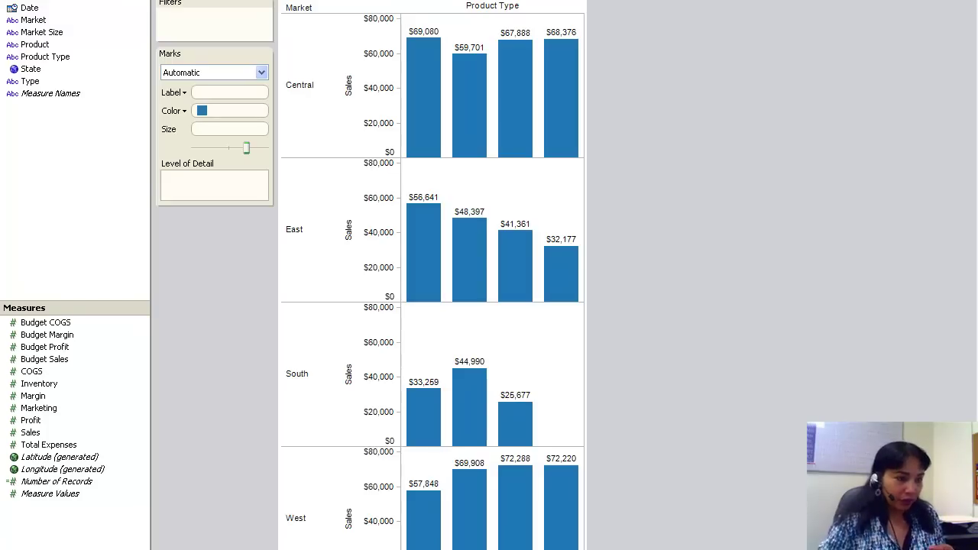
key("alt+Tab")
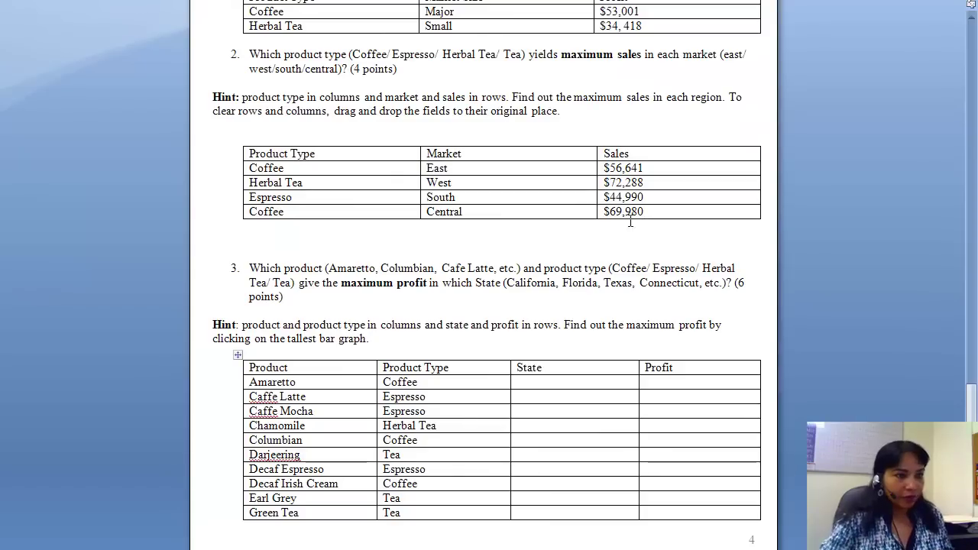
key("BackSpace")
type("0")
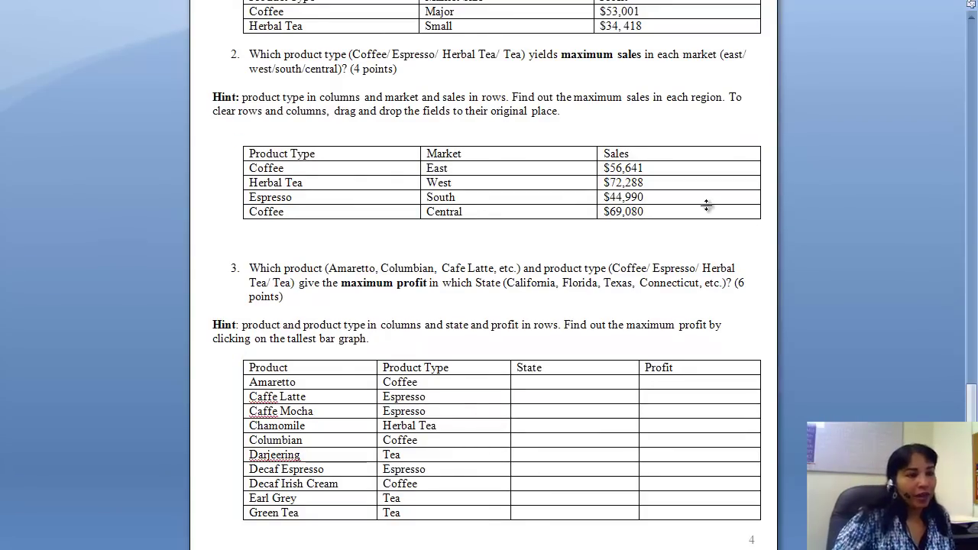
- Scroll to review the completed question 2 table with all four markets
mouse_move(972, 400)
left_mouse_down()
mouse_move(970, 440)
mouse_move(953, 343)
mouse_move(956, 436)
mouse_move(963, 406)
left_mouse_up()
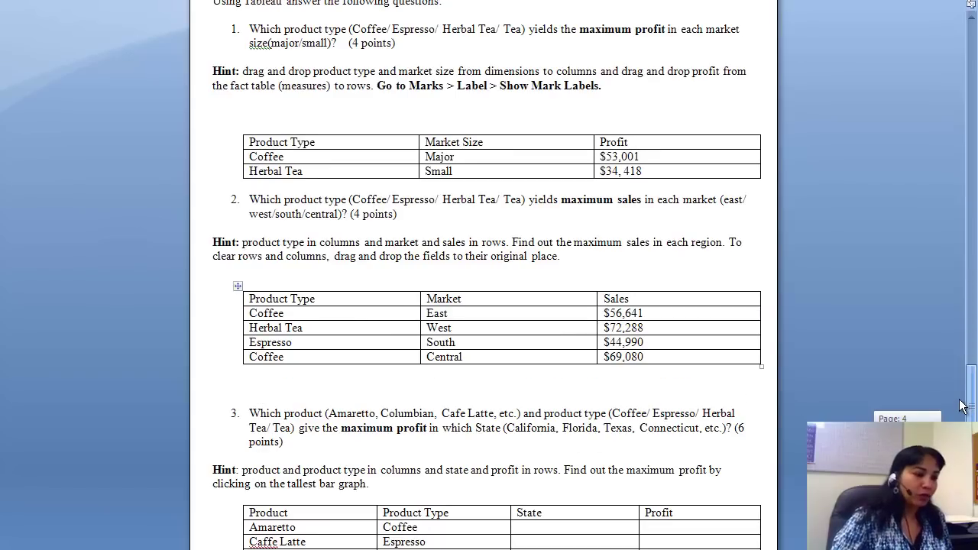
left_click_drag(962, 406, 962, 405)
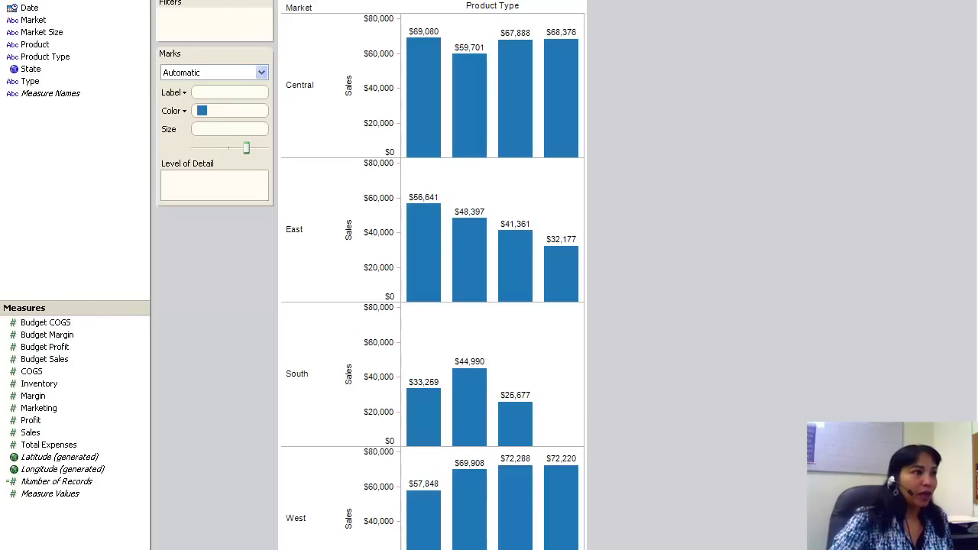
- Clear the per-market Sales bar chart from the worksheet with Ctrl+M
key("ctrl+m")
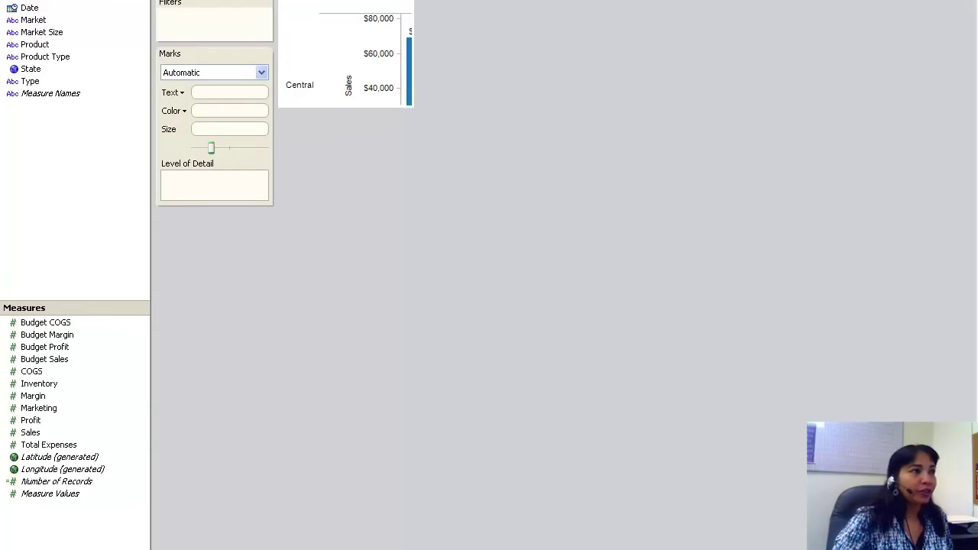